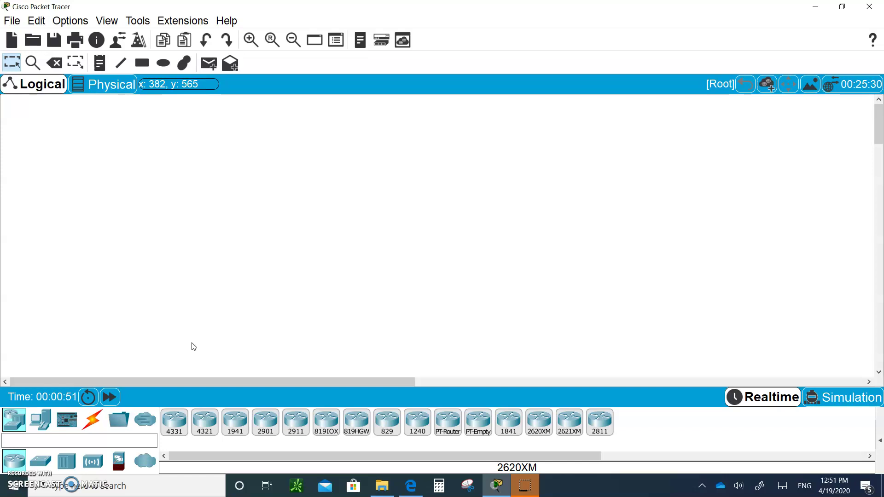
# Place three 2901 routers, Router0 through Router2, on the workspace
pyautogui.moveTo(263, 420); pyautogui.dragTo(285, 206)
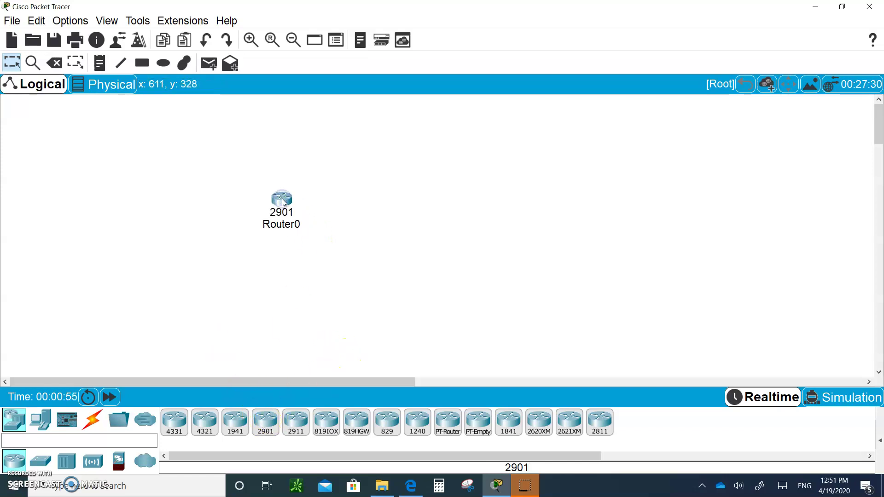
pyautogui.click(266, 432)
pyautogui.moveTo(266, 433); pyautogui.dragTo(402, 134)
pyautogui.click(264, 430)
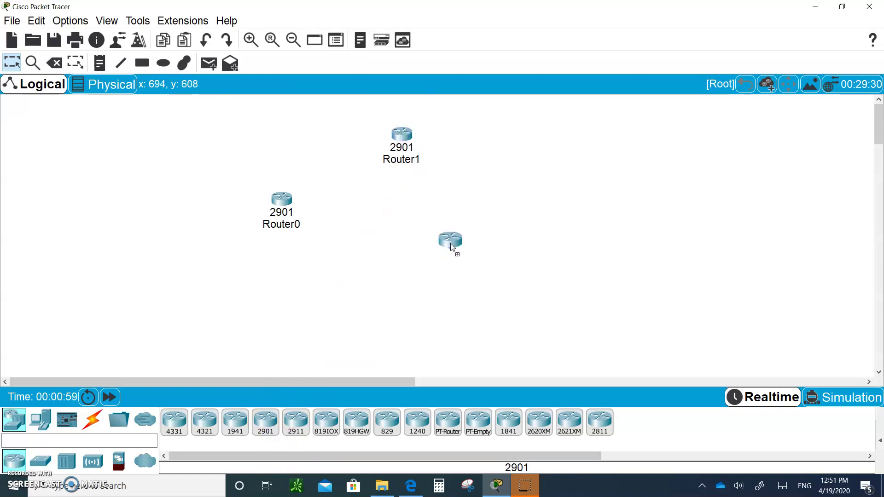
pyautogui.click(472, 212)
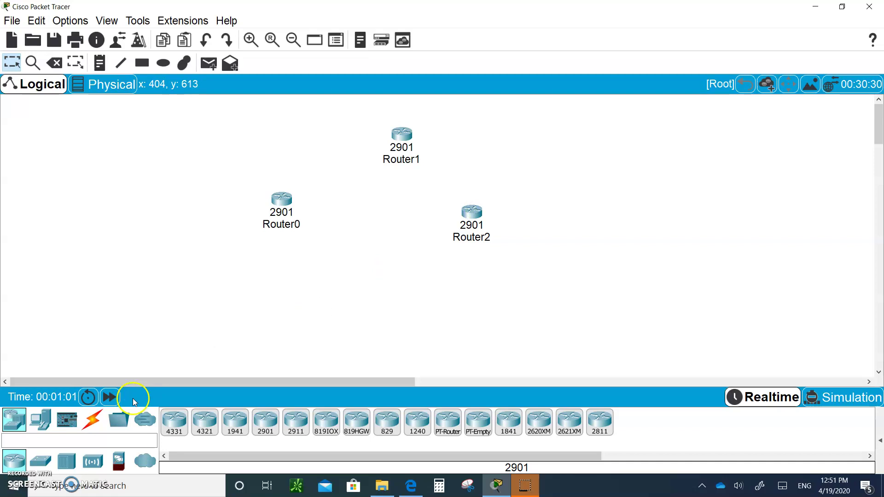
# Add a 2960 switch to the left of Router0
pyautogui.click(40, 461)
pyautogui.click(175, 427)
pyautogui.click(192, 229)
pyautogui.click(180, 428)
# Place Switch1 at lower right, then add PC0 at far left and PC1 below Switch1
pyautogui.click(566, 255)
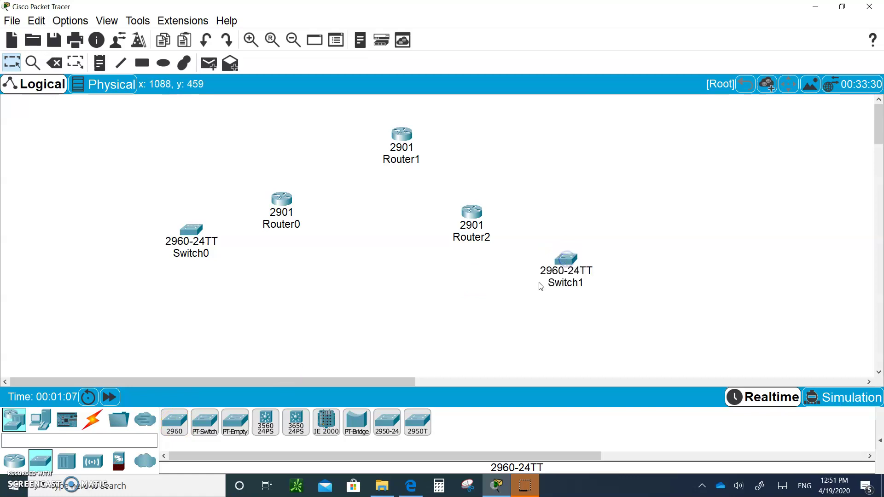
pyautogui.click(45, 420)
pyautogui.click(174, 422)
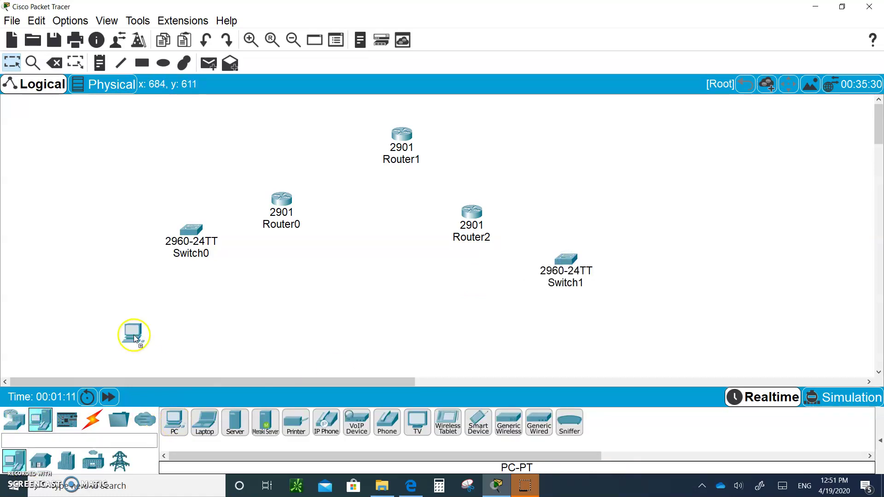
pyautogui.click(107, 267)
pyautogui.click(174, 421)
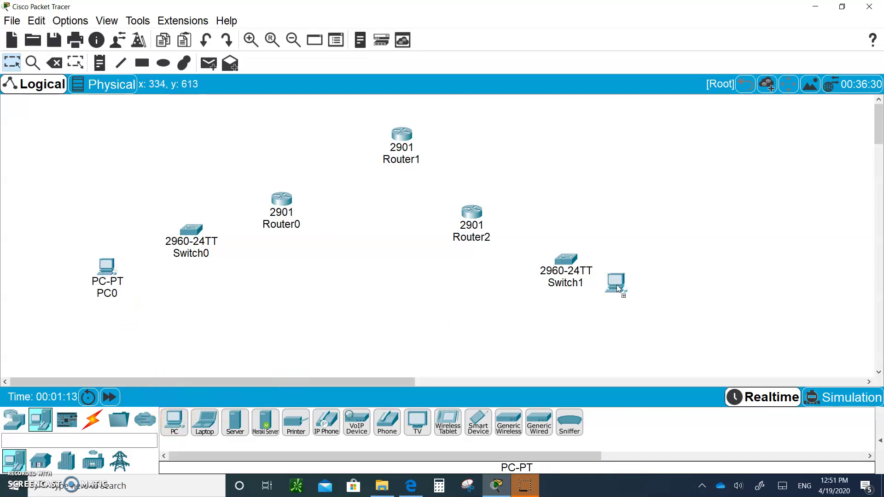
pyautogui.click(619, 309)
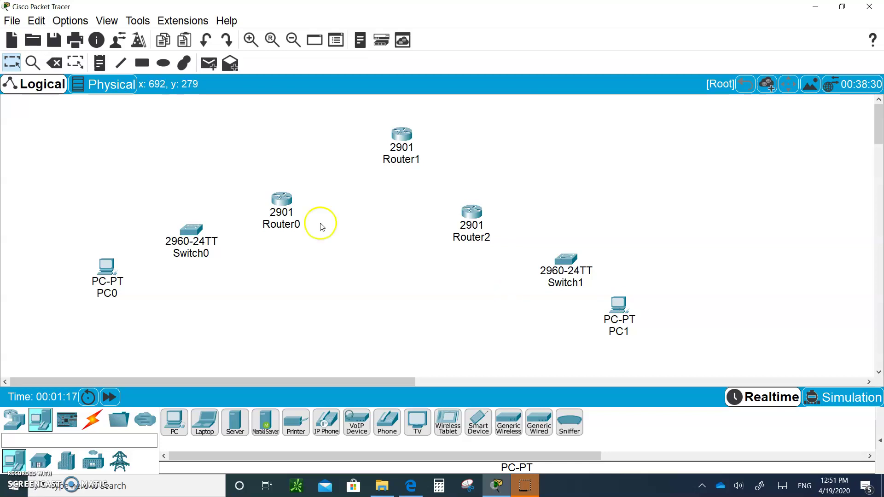
pyautogui.moveTo(207, 256)
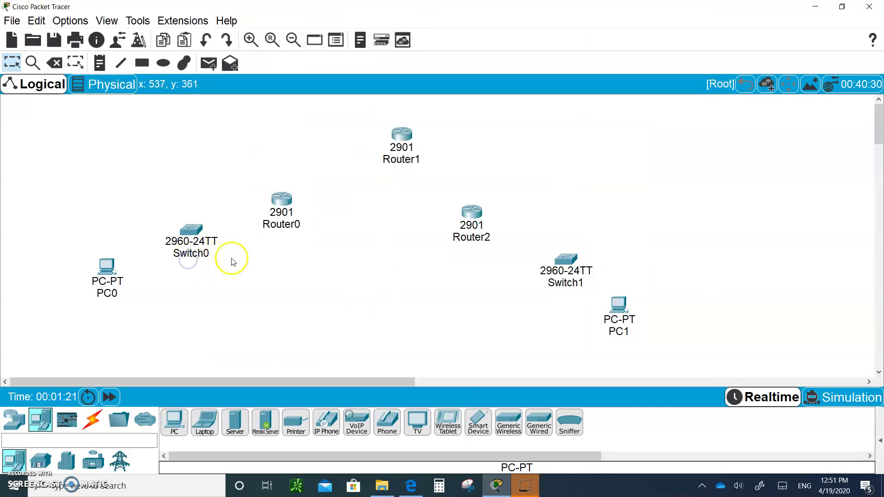
# Rename the right-side devices to PC2, S2 and R3
pyautogui.click(622, 332)
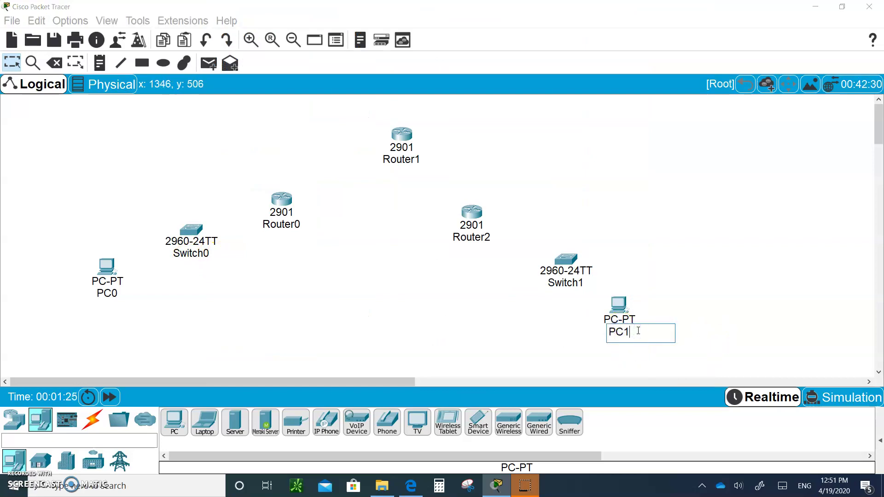
pyautogui.click(571, 283)
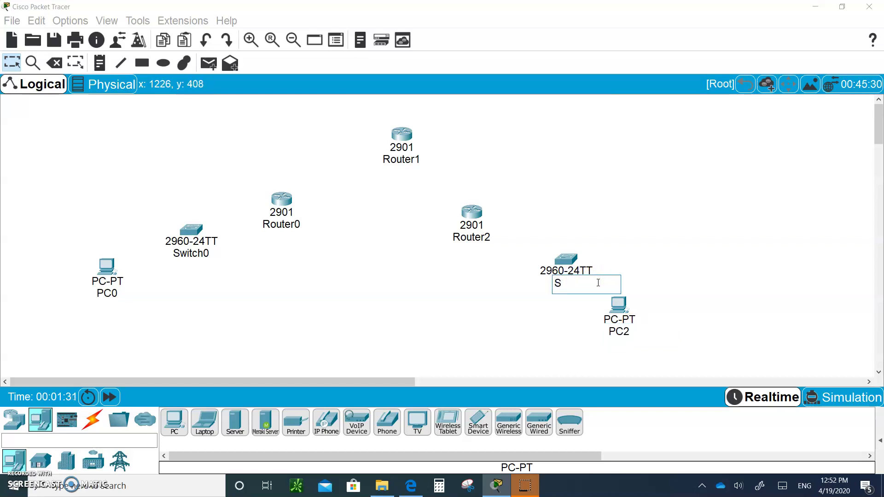
pyautogui.click(470, 238)
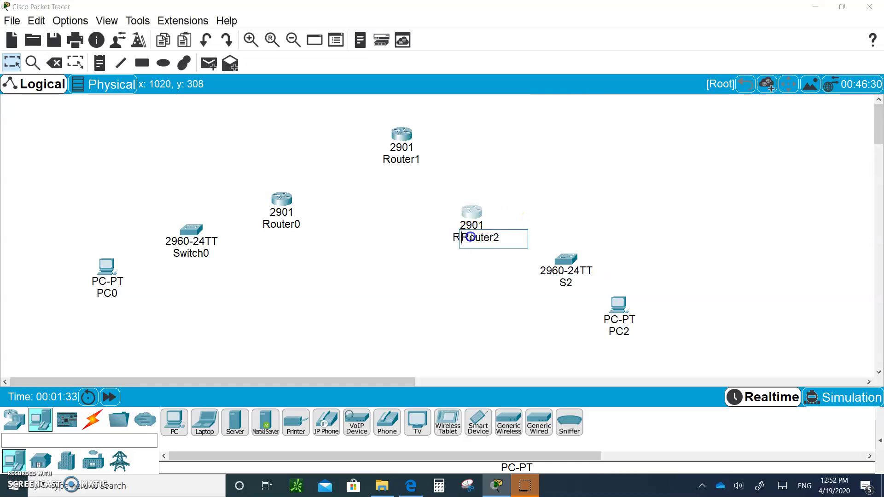
pyautogui.click(508, 239)
pyautogui.click(502, 237)
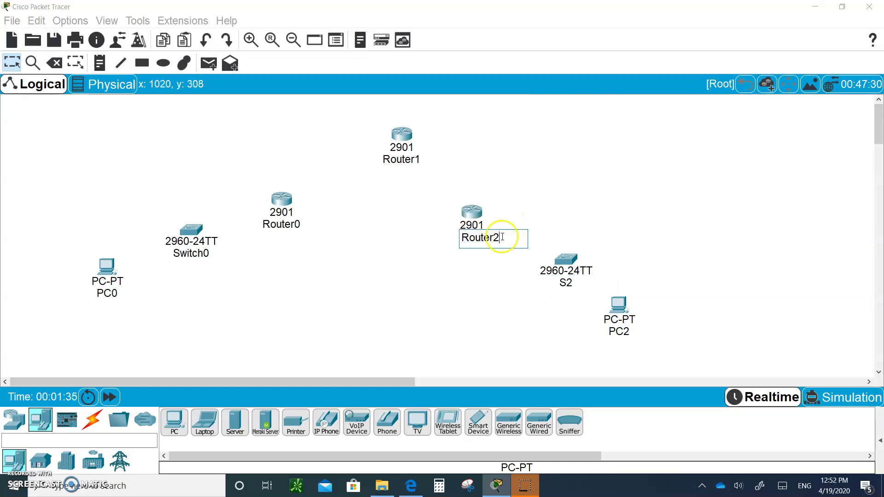
pyautogui.click(503, 238)
pyautogui.click(569, 284)
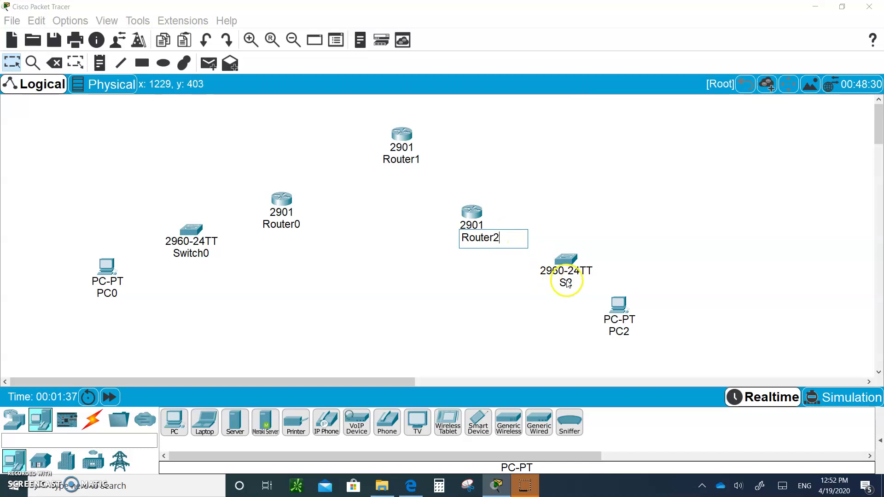
pyautogui.click(496, 234)
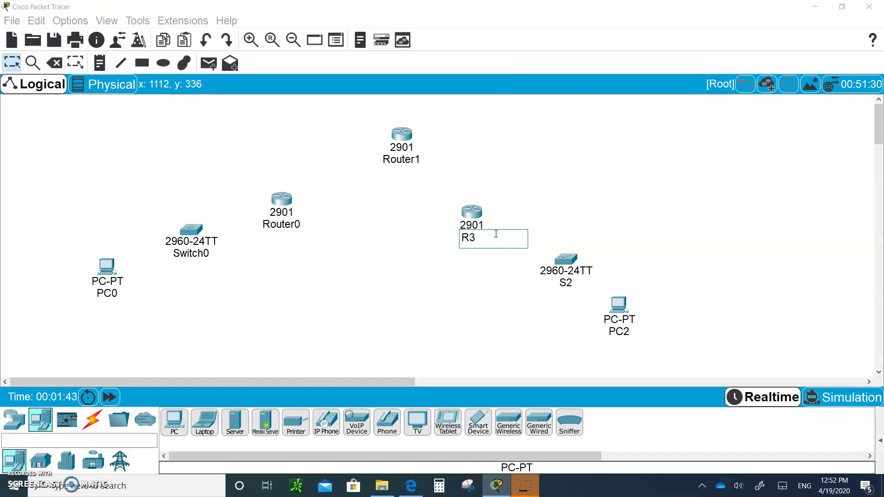
# Rename the remaining devices to R2, R1, S1 and PC1
pyautogui.click(402, 160)
pyautogui.click(438, 159)
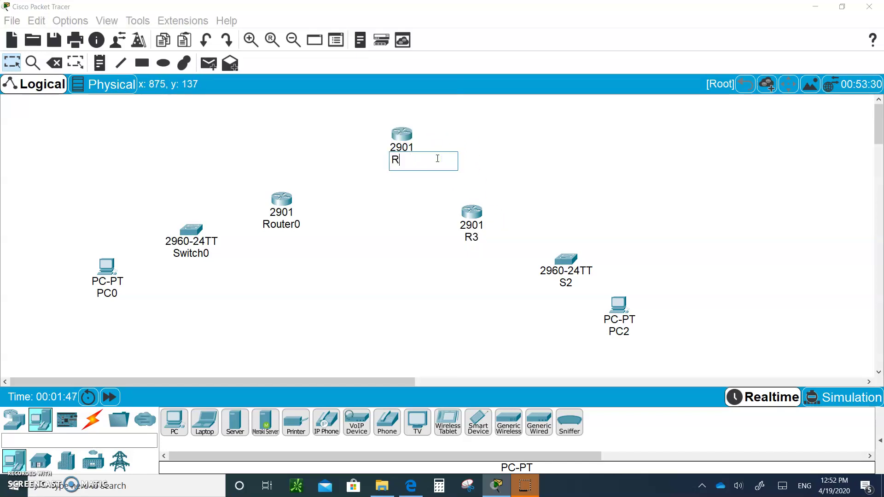
pyautogui.write('R2')
pyautogui.click(279, 225)
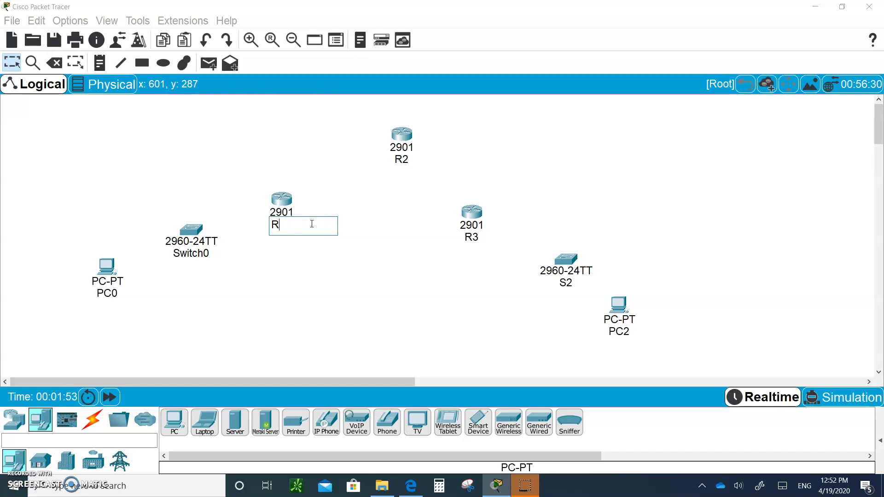
pyautogui.click(196, 253)
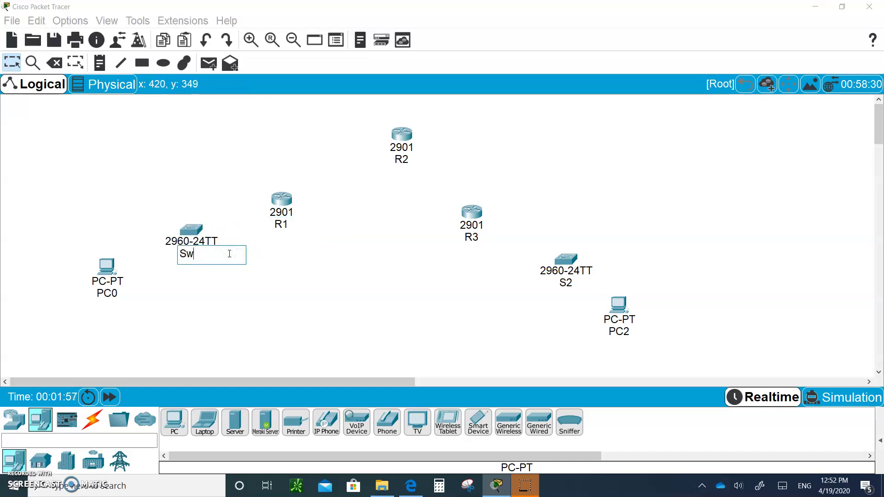
pyautogui.click(112, 296)
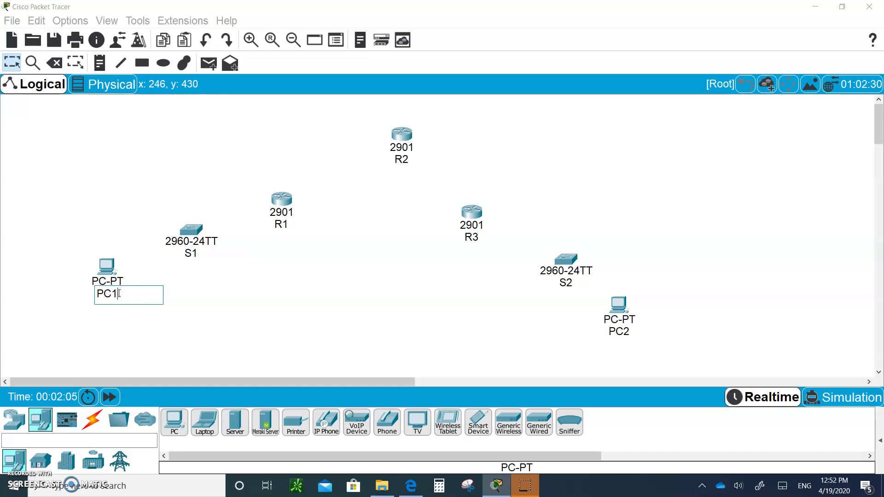
pyautogui.write('1')
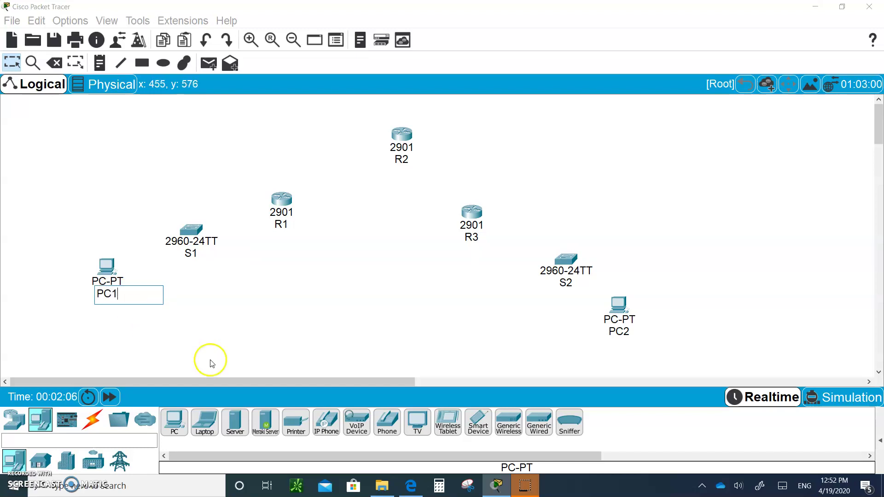
pyautogui.click(92, 422)
# Link PC1 FastEthernet0 to S1 Fa0/1, and S1 Fa0/2 to R1 Gig0/0, with straight-through copper
pyautogui.click(236, 423)
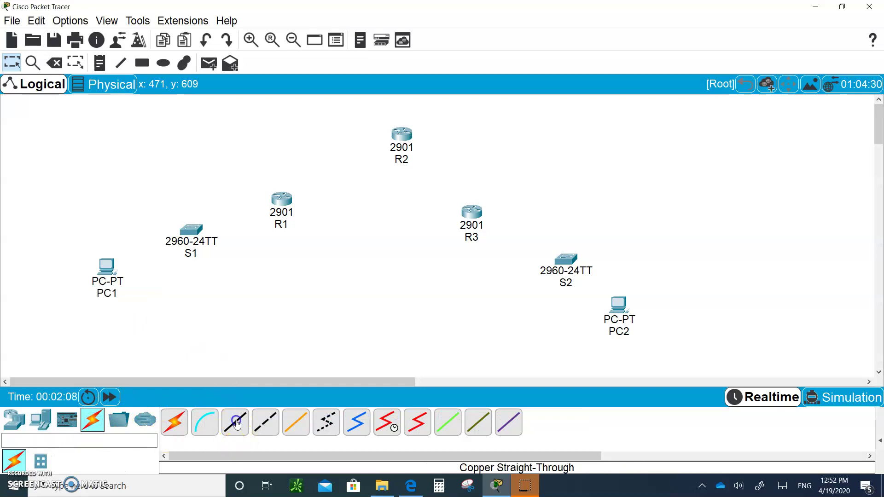
pyautogui.click(105, 266)
pyautogui.click(136, 319)
pyautogui.click(192, 232)
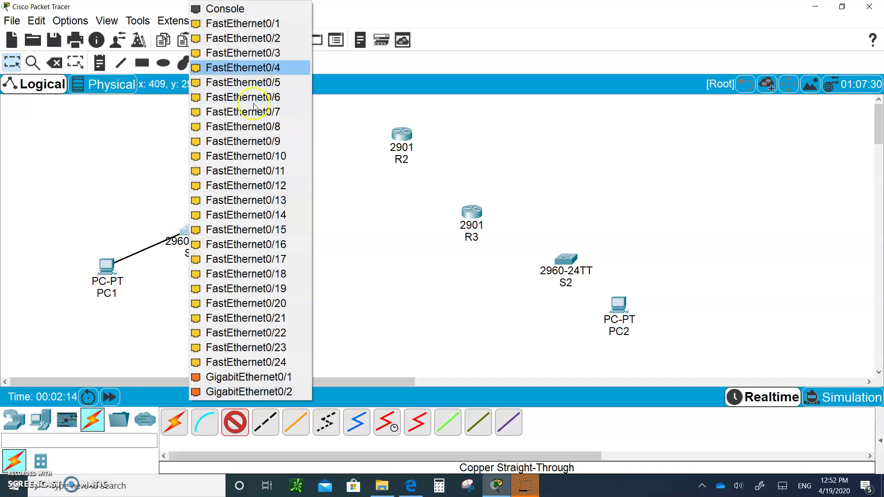
pyautogui.click(245, 27)
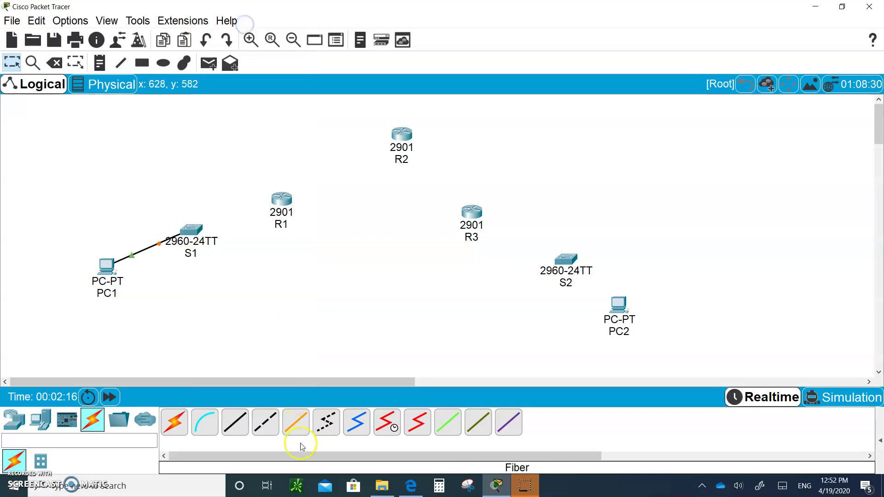
pyautogui.click(238, 433)
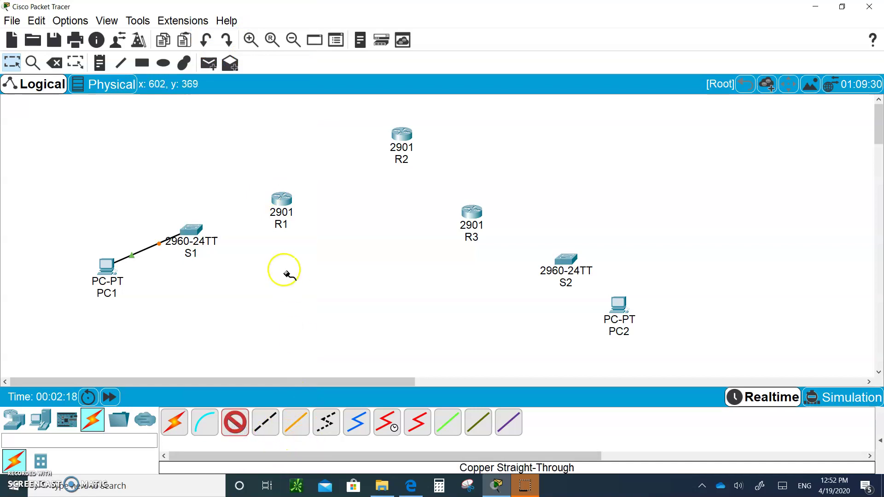
pyautogui.click(186, 225)
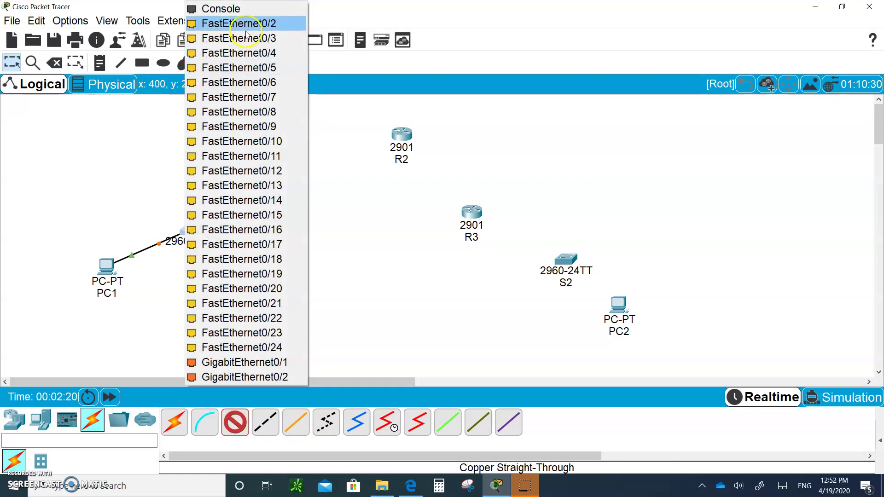
pyautogui.click(245, 26)
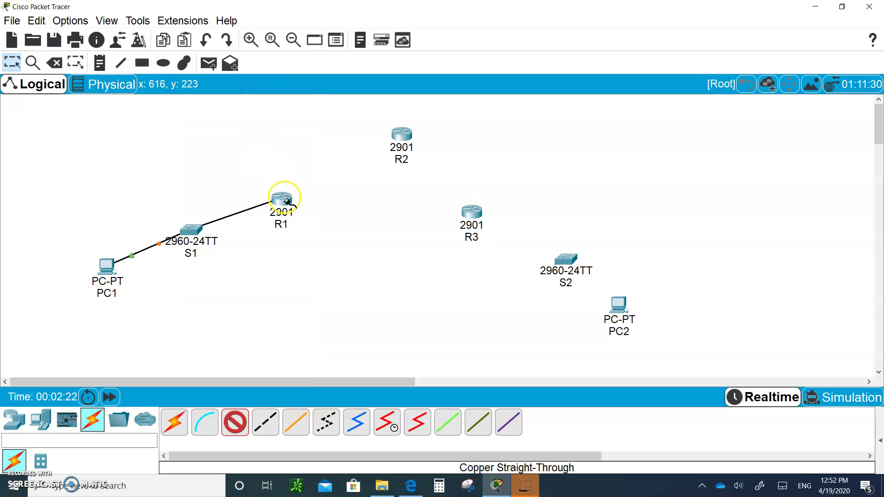
pyautogui.click(283, 197)
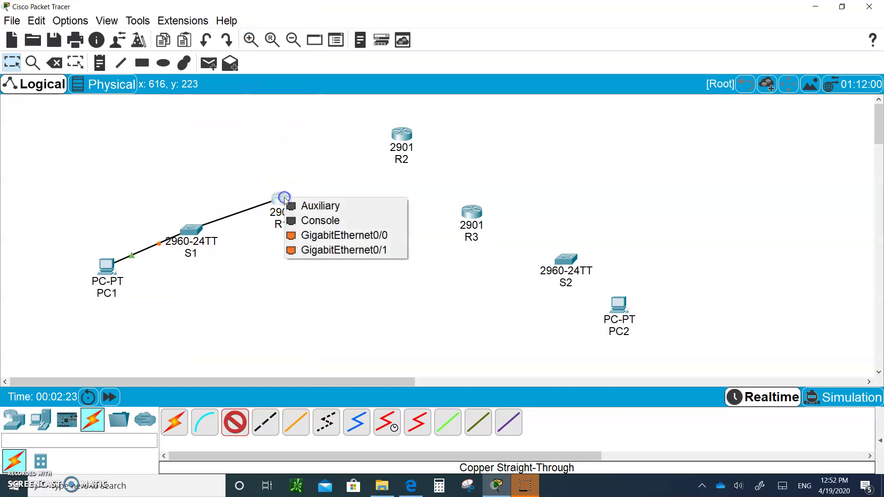
pyautogui.click(330, 236)
# Link PC2 to S2 Fa0/1 and S2 Fa0/2 to R3 Gig0/0, then open R1's device window
pyautogui.click(236, 426)
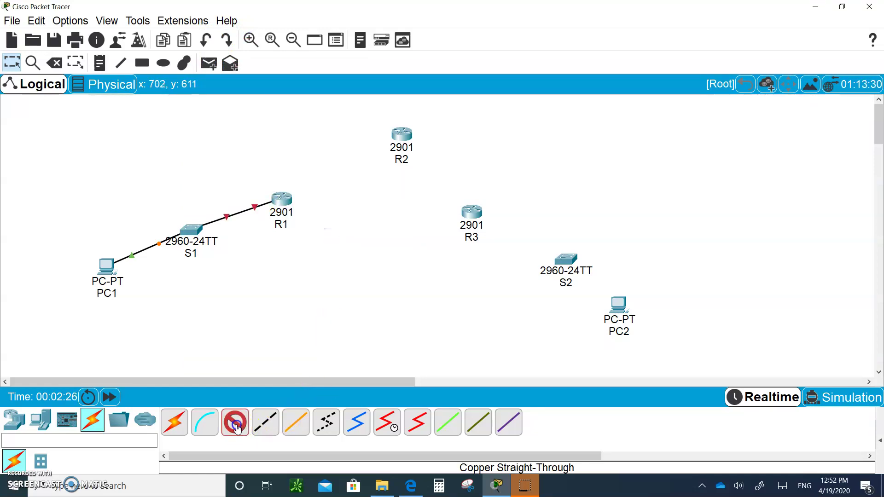
pyautogui.click(618, 304)
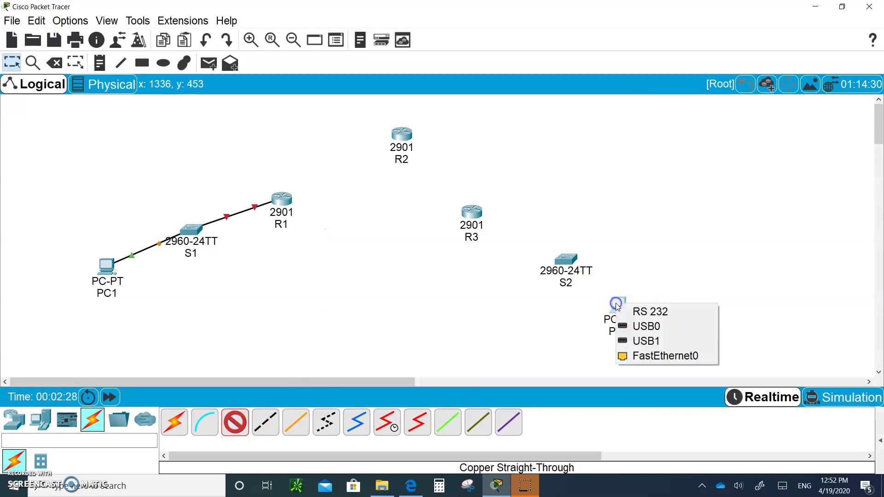
pyautogui.click(647, 356)
pyautogui.click(566, 261)
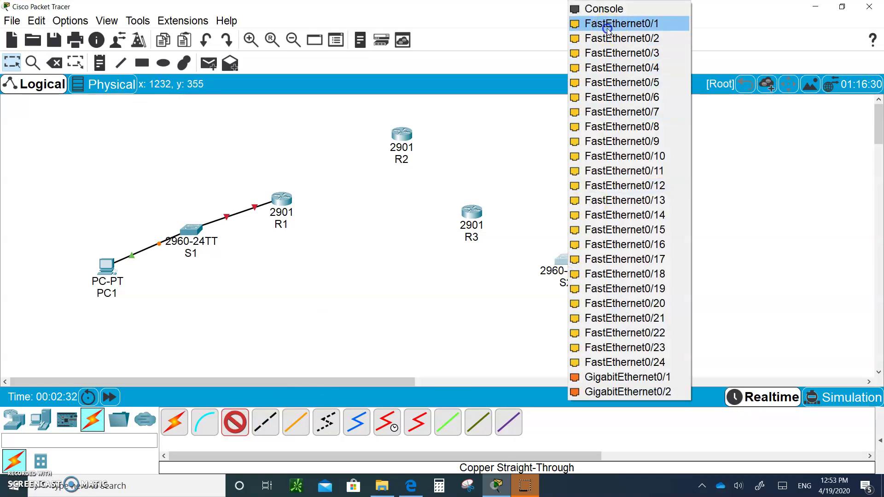
pyautogui.click(608, 25)
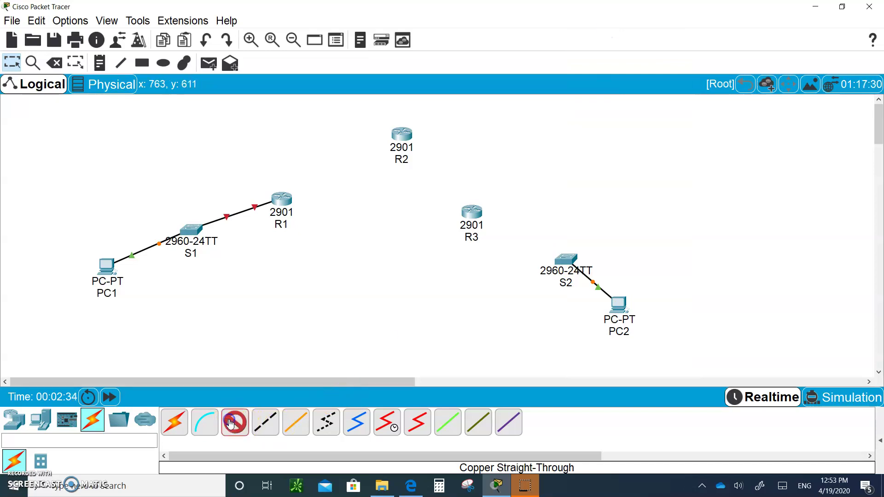
pyautogui.click(558, 258)
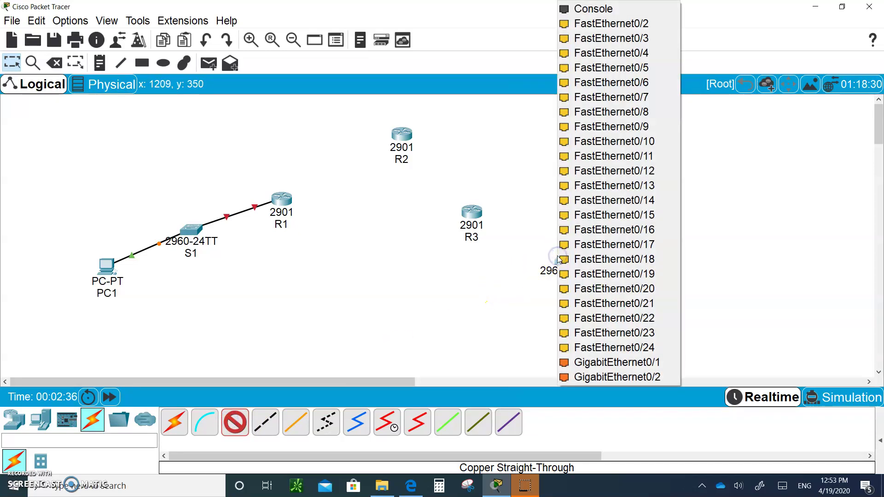
pyautogui.click(608, 23)
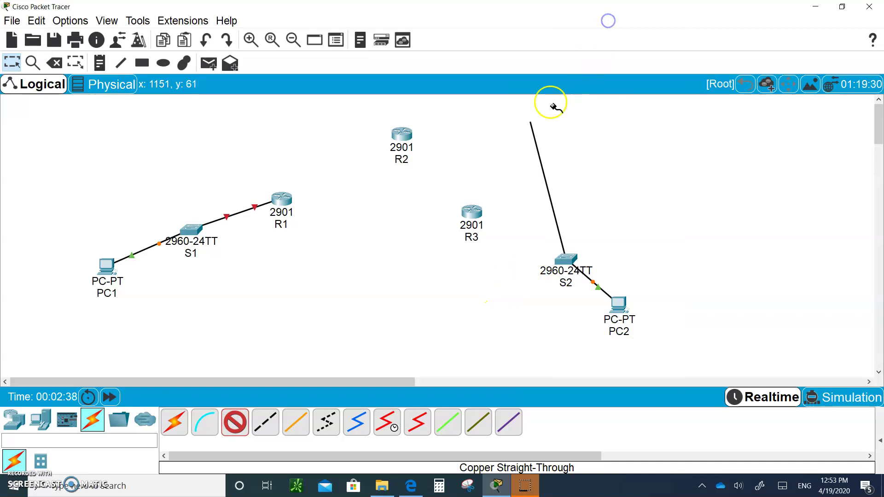
pyautogui.click(471, 208)
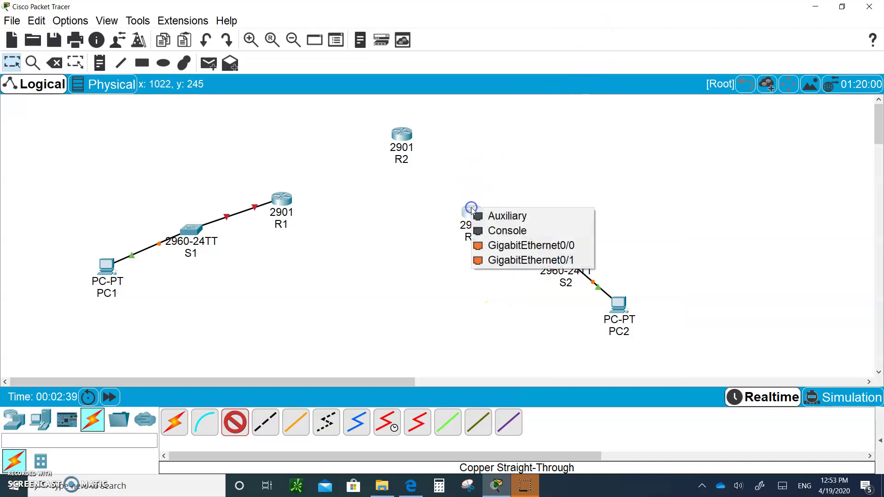
pyautogui.click(517, 244)
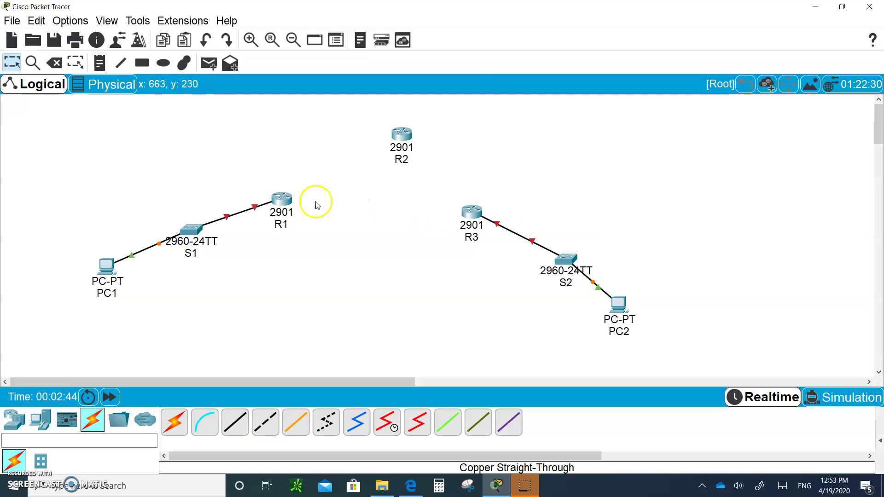
pyautogui.click(284, 200)
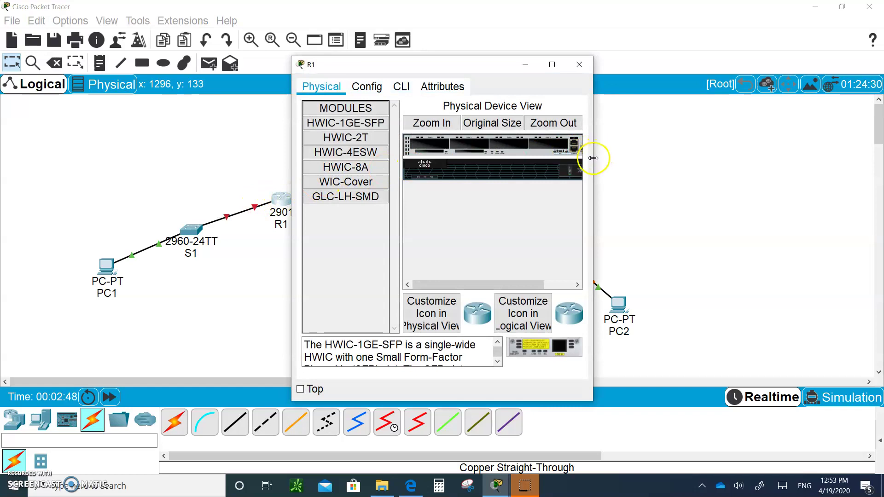
# Widen and zoom R1's physical view, then try dragging HWIC-2T into a chassis slot
pyautogui.moveTo(593, 154); pyautogui.dragTo(762, 186)
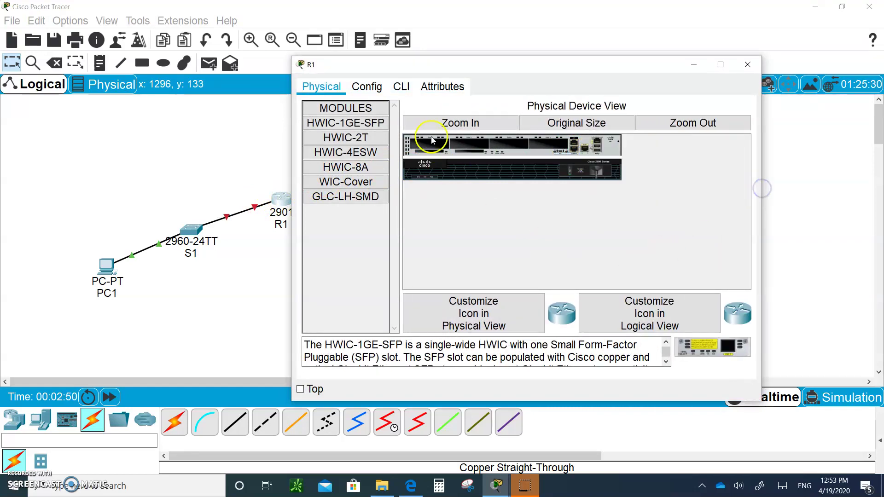
pyautogui.click(452, 123)
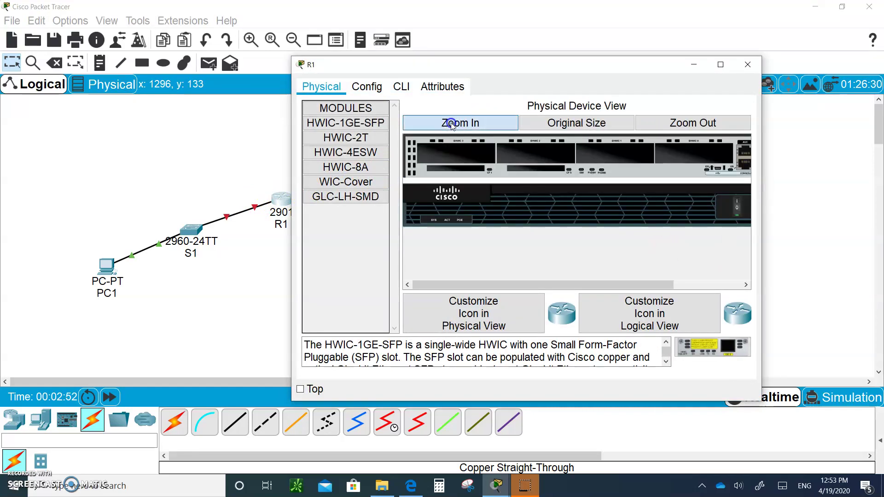
pyautogui.moveTo(503, 285); pyautogui.dragTo(600, 298)
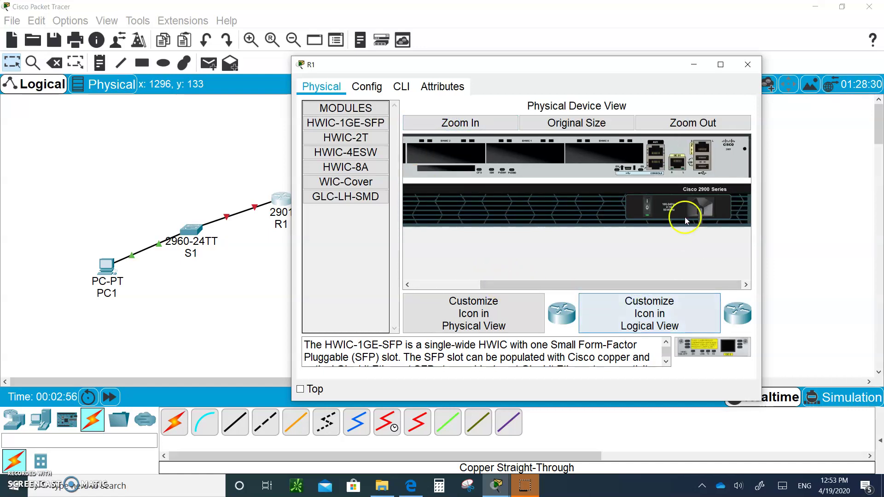
pyautogui.click(702, 162)
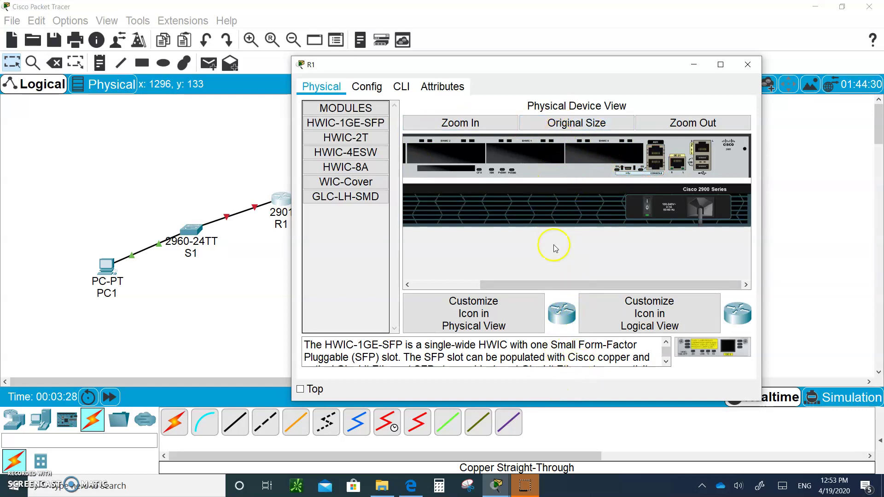
pyautogui.moveTo(565, 287); pyautogui.dragTo(502, 286)
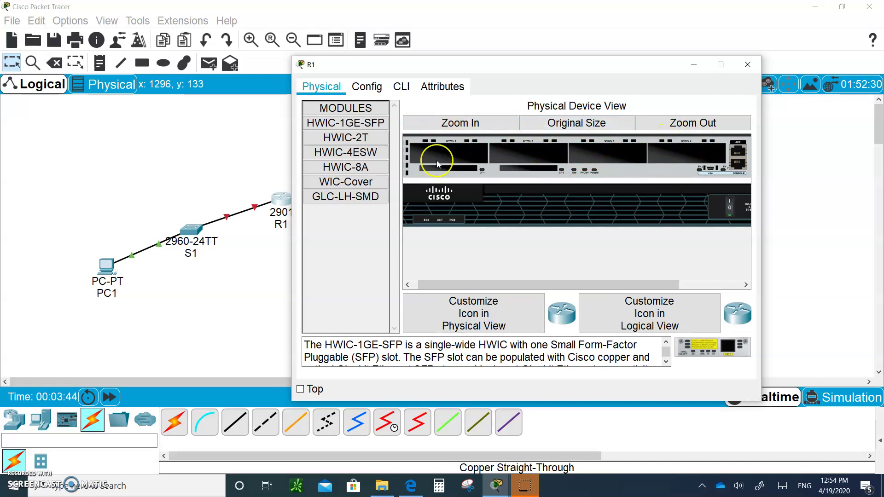
pyautogui.click(335, 141)
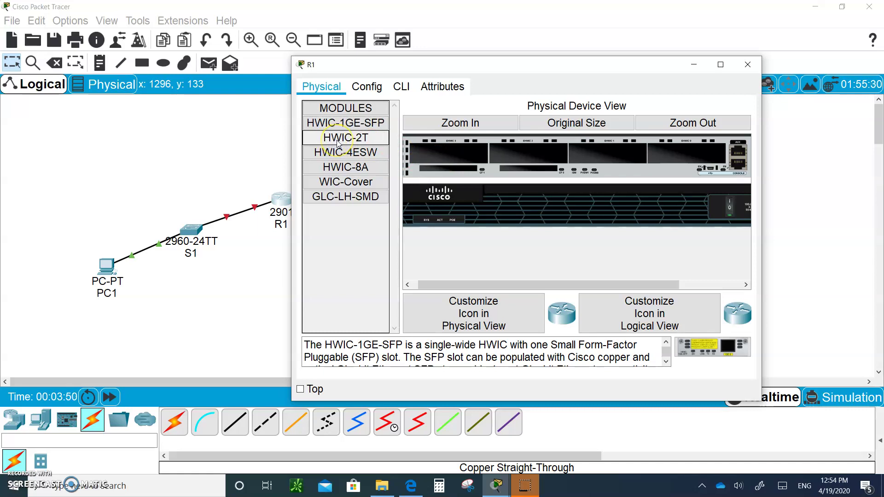
pyautogui.moveTo(348, 144); pyautogui.dragTo(434, 158)
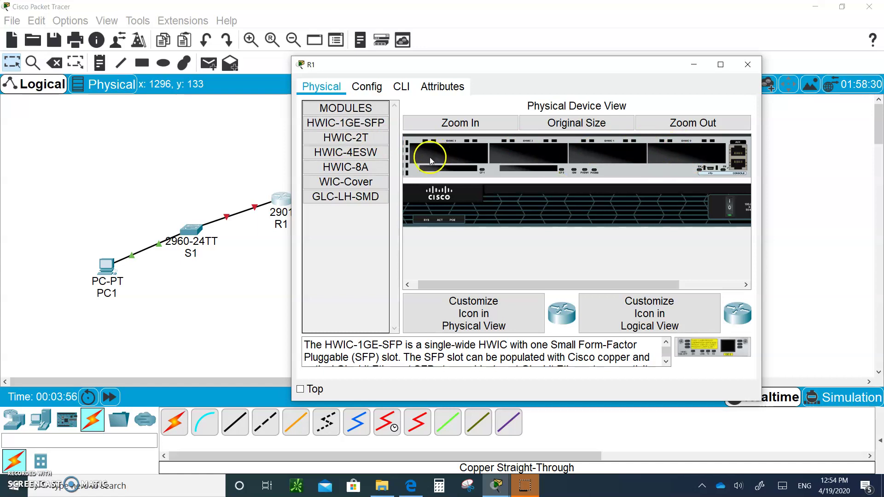
pyautogui.click(337, 140)
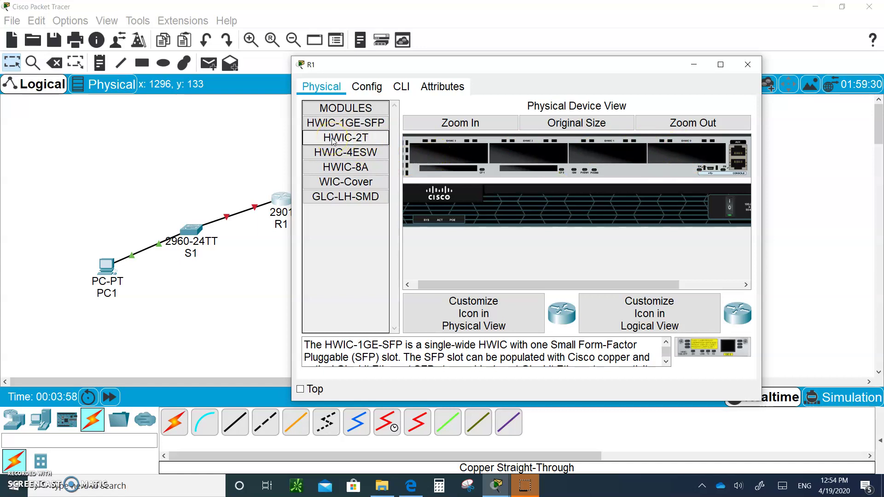
pyautogui.click(333, 139)
# Dismiss the power-on warning, switch R1 off, and install the HWIC-2T module
pyautogui.moveTo(603, 172); pyautogui.dragTo(689, 154)
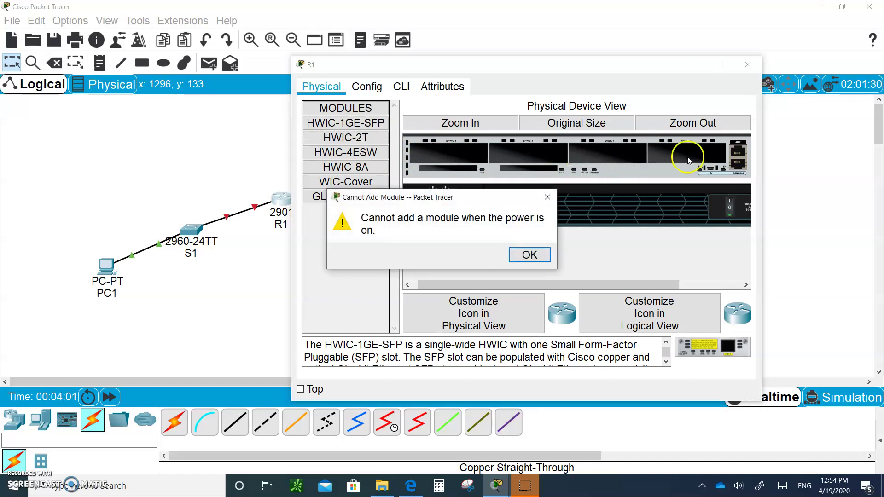
pyautogui.click(528, 256)
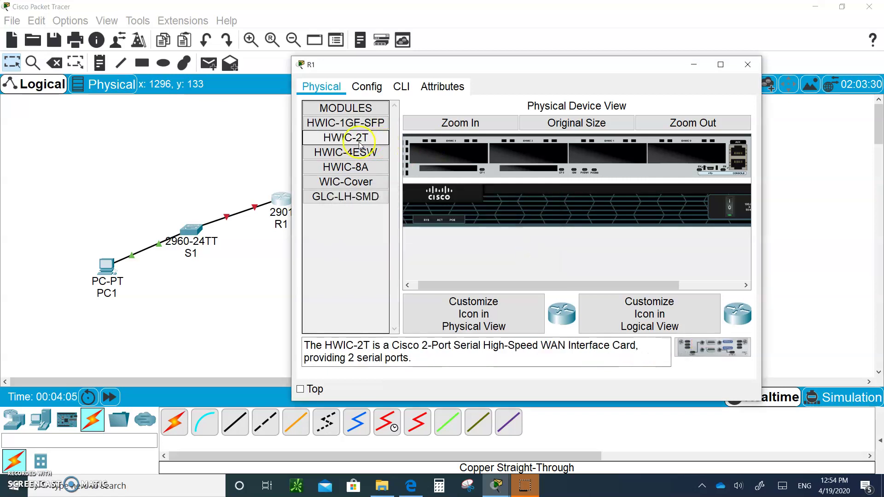
pyautogui.click(731, 209)
pyautogui.moveTo(456, 159); pyautogui.dragTo(683, 155)
pyautogui.click(354, 134)
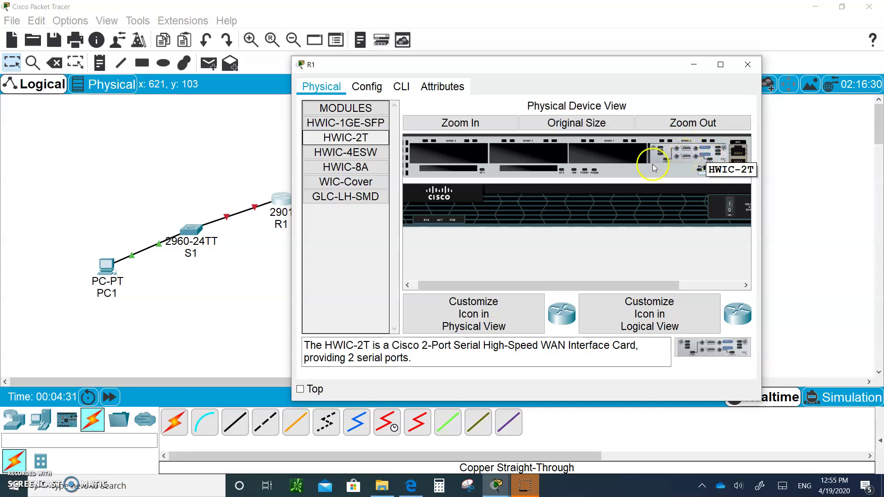
pyautogui.click(100, 65)
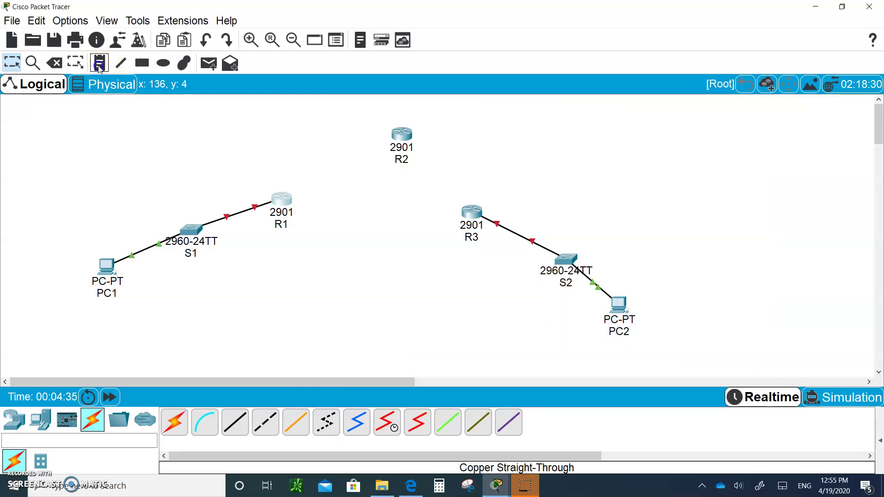
# Return to the Select tool and reopen R1's device window
pyautogui.click(80, 157)
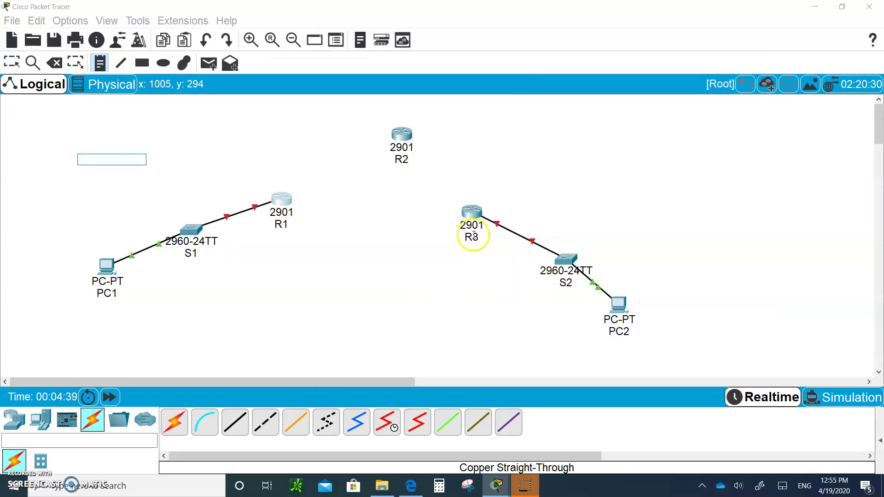
pyautogui.click(281, 197)
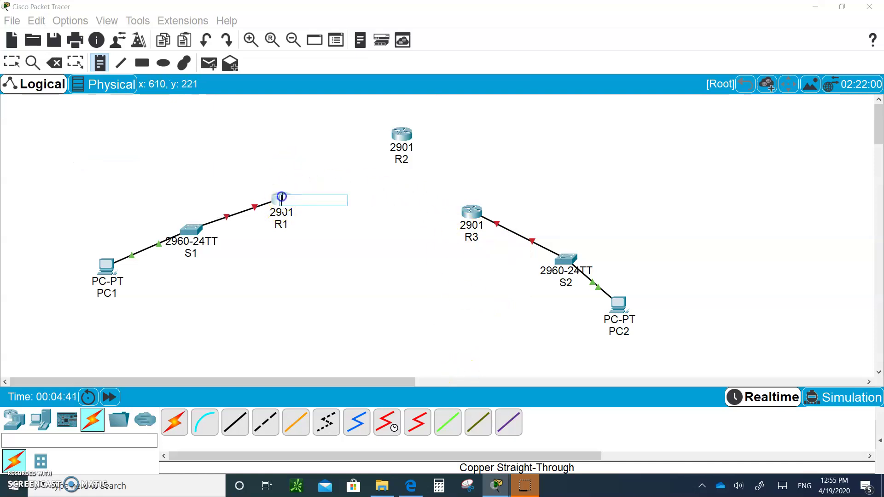
pyautogui.click(13, 62)
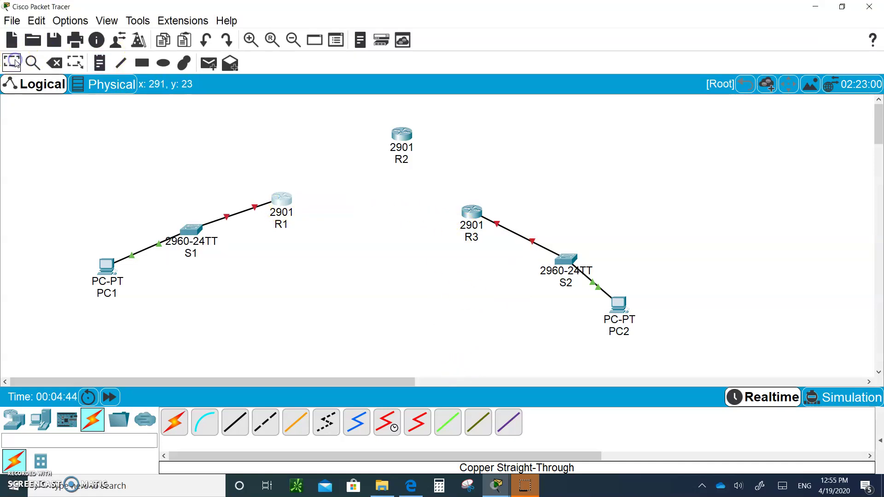
pyautogui.click(281, 198)
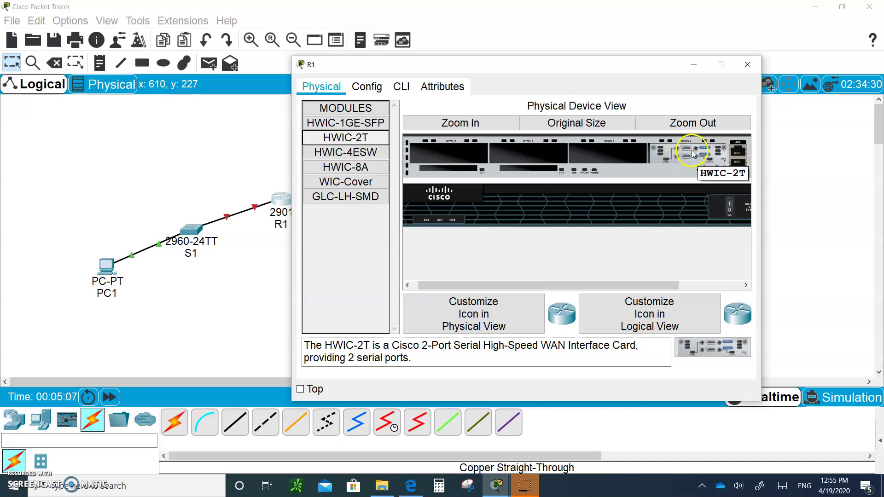
# Rearrange R1's slots, pulling HWIC-2T out and trying HWIC-1GE-SFP
pyautogui.moveTo(693, 153); pyautogui.dragTo(534, 155)
pyautogui.moveTo(699, 153); pyautogui.dragTo(357, 159)
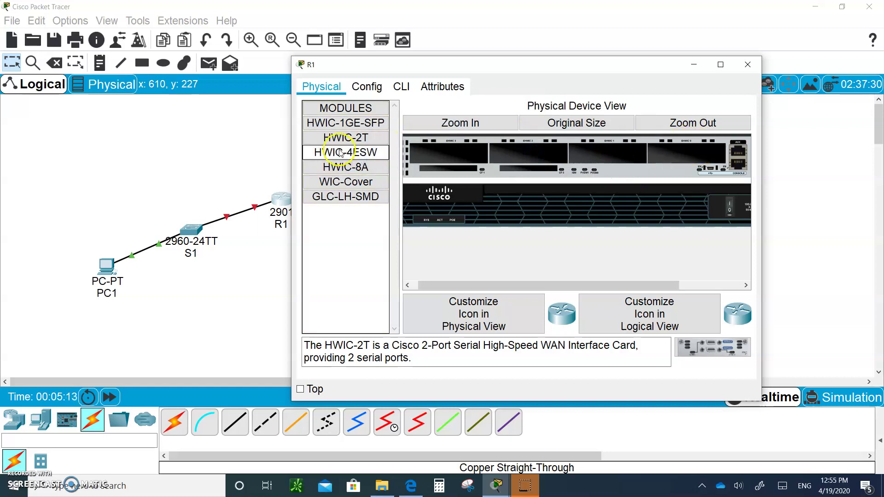
pyautogui.click(347, 138)
pyautogui.moveTo(346, 123); pyautogui.dragTo(523, 152)
pyautogui.click(543, 220)
pyautogui.click(518, 161)
pyautogui.click(337, 136)
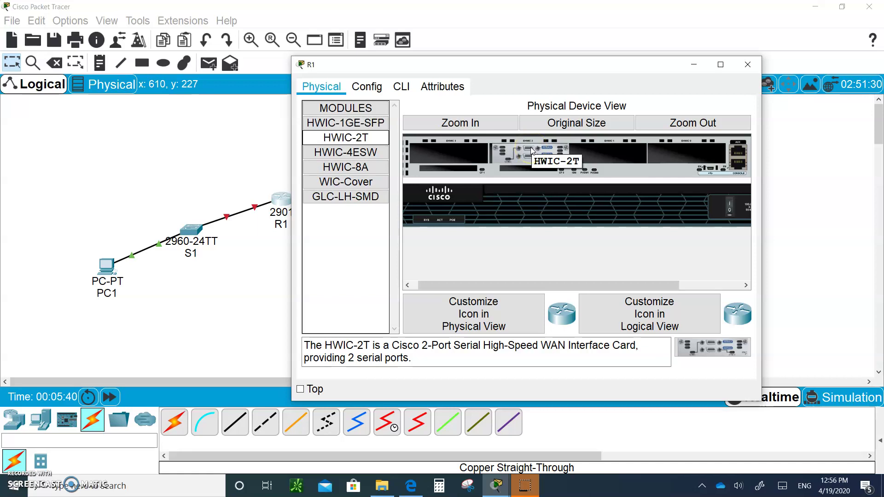
# Seat HWIC-2T in EHWIC 0, power R1 back on, and close its window
pyautogui.click(527, 159)
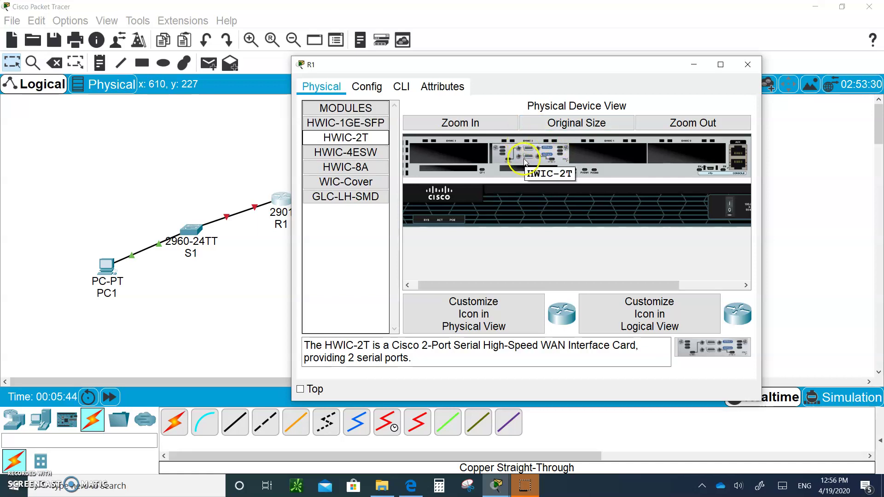
pyautogui.moveTo(526, 161); pyautogui.dragTo(359, 169)
pyautogui.moveTo(343, 133); pyautogui.dragTo(686, 151)
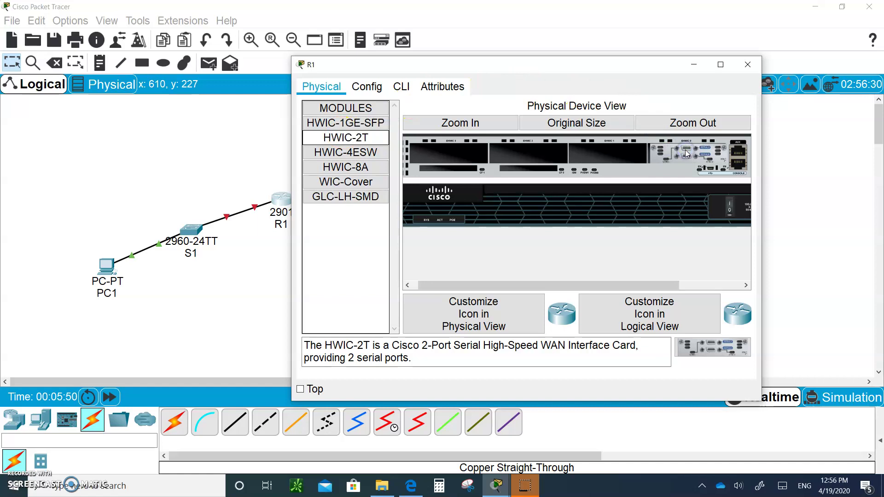
pyautogui.click(684, 159)
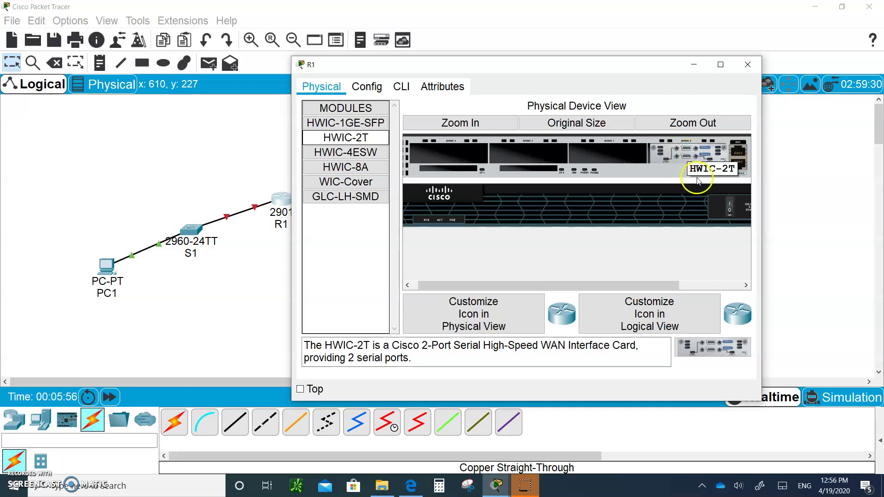
pyautogui.click(730, 211)
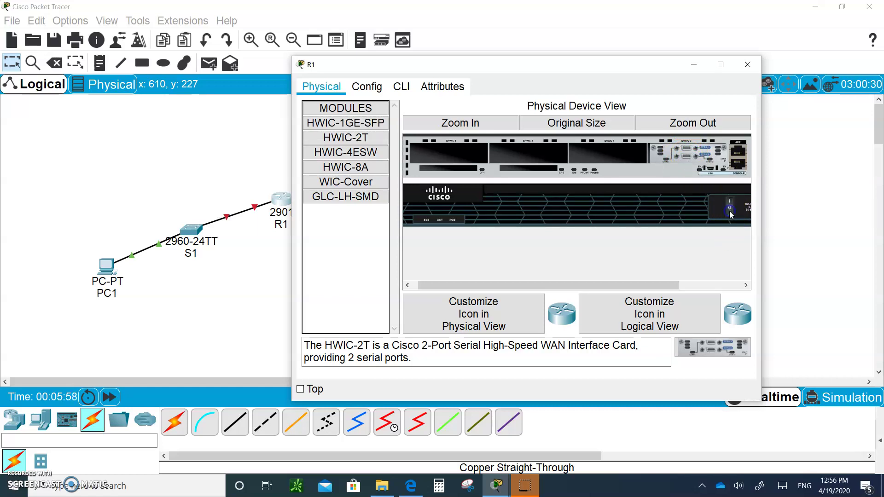
pyautogui.click(750, 65)
# Install an HWIC-2T module in R2, power it on, and close its window
pyautogui.click(402, 134)
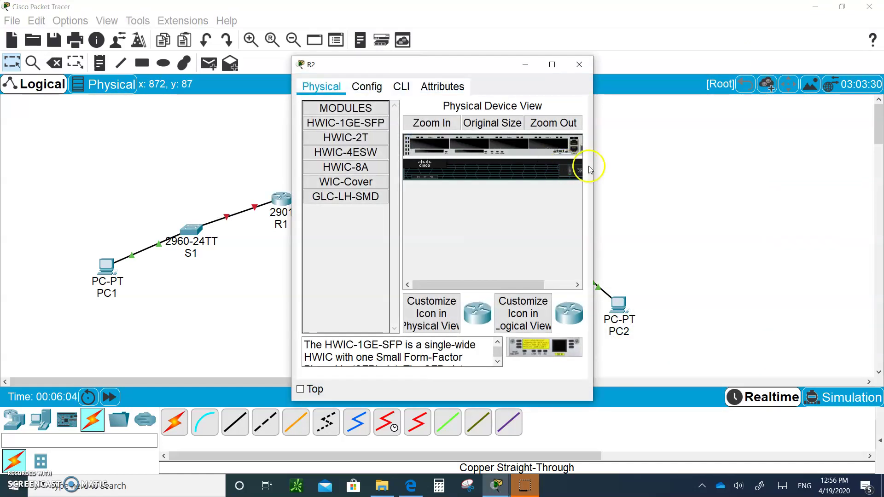
pyautogui.moveTo(597, 169); pyautogui.dragTo(748, 253)
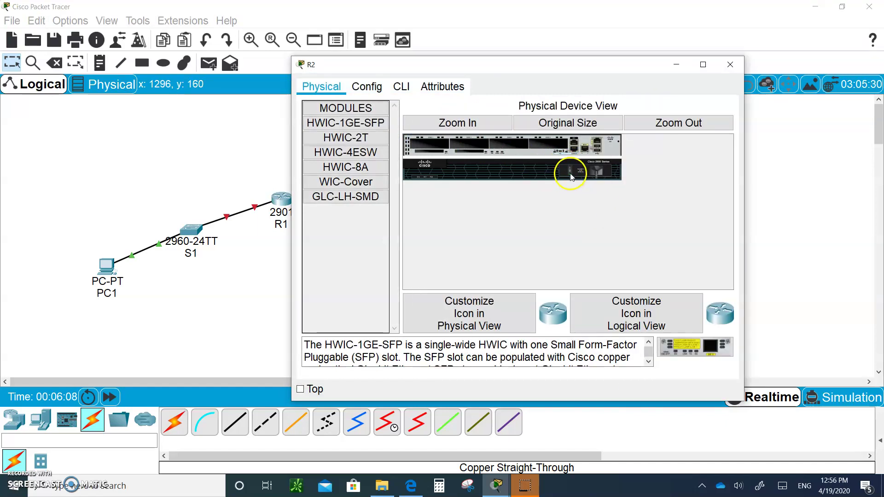
pyautogui.moveTo(328, 135); pyautogui.dragTo(487, 141)
pyautogui.moveTo(550, 143); pyautogui.dragTo(550, 143)
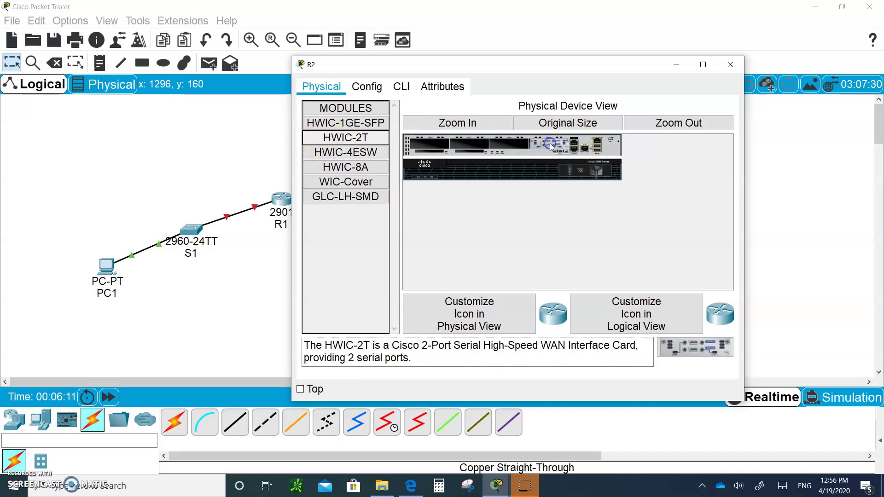
pyautogui.click(570, 165)
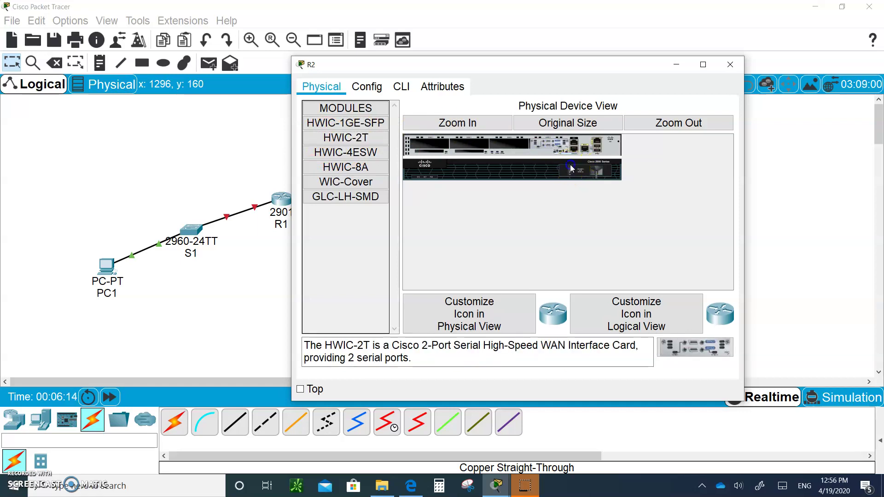
pyautogui.click(738, 66)
# Power R3 off, add HWIC-2T to its empty slot, power it back on, and close it
pyautogui.click(470, 208)
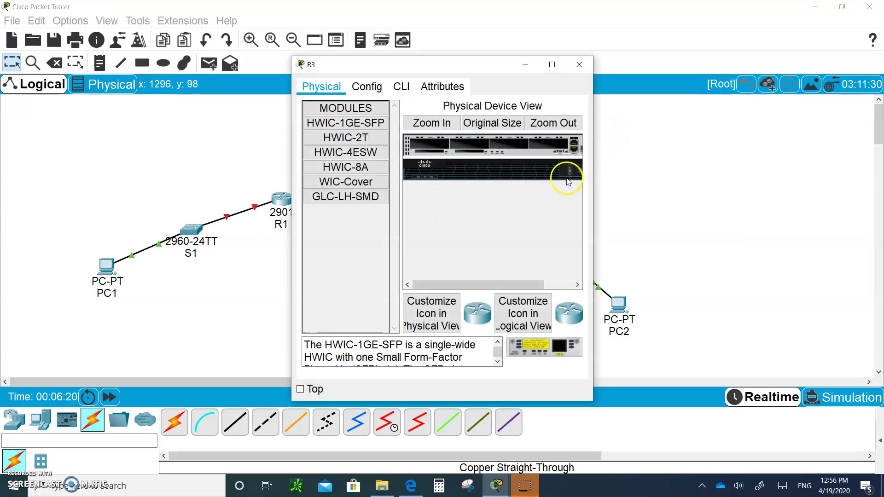
pyautogui.click(570, 173)
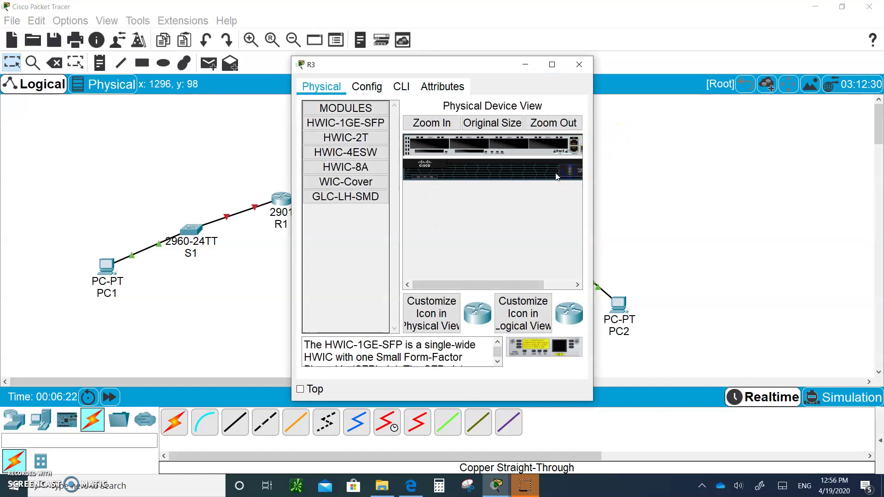
pyautogui.moveTo(345, 138); pyautogui.dragTo(548, 146)
pyautogui.click(570, 173)
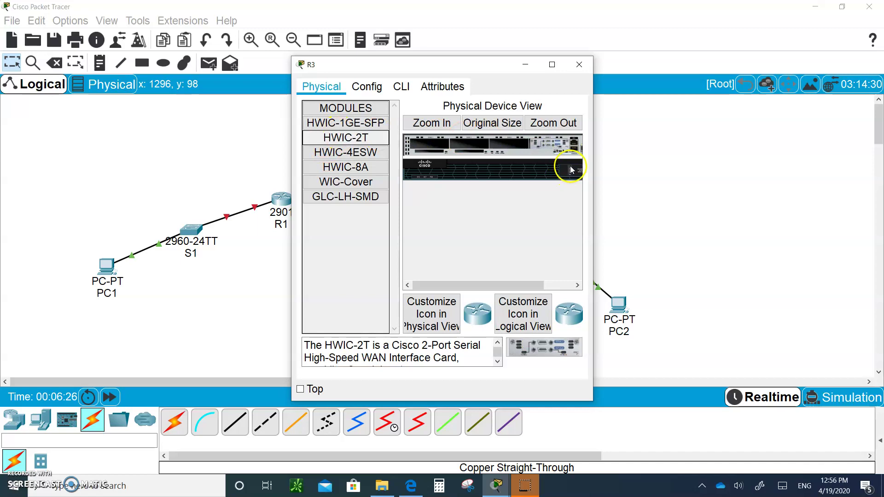
pyautogui.click(580, 65)
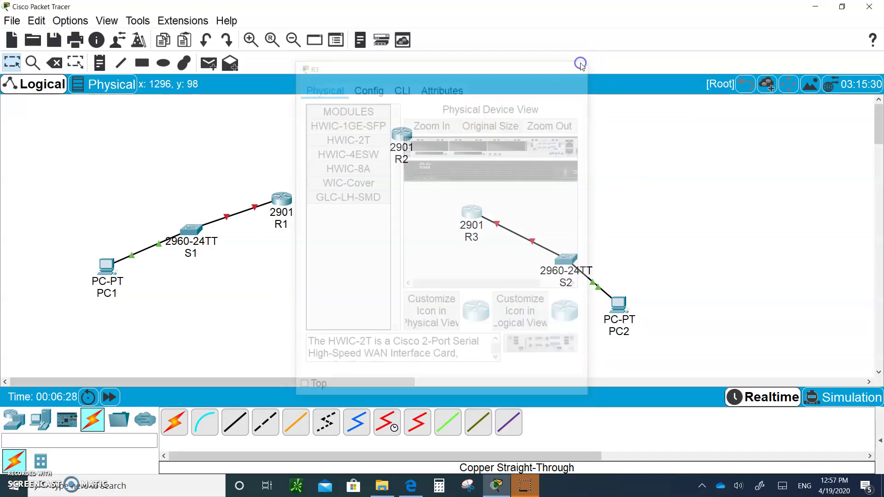
# Raise R2 and run a Serial DCE cable from R2 Serial0/0/0 to R1 Serial0/0/0
pyautogui.moveTo(403, 134); pyautogui.dragTo(379, 129)
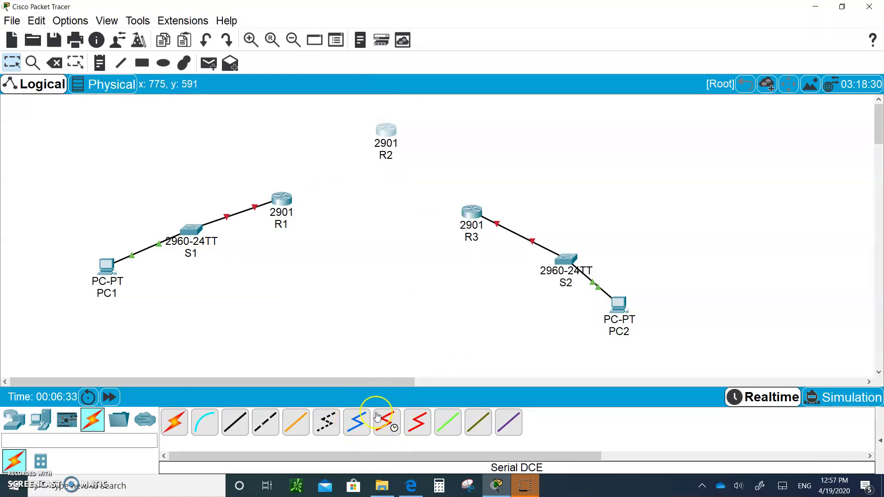
pyautogui.click(385, 424)
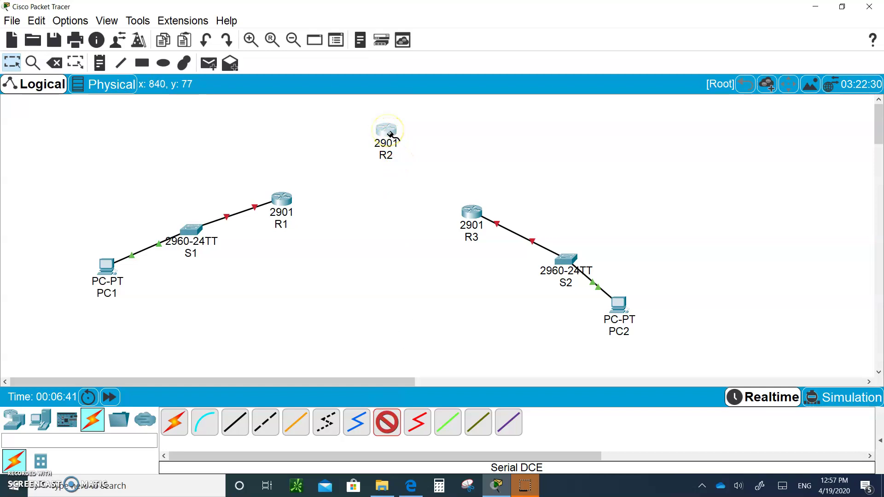
pyautogui.moveTo(389, 134)
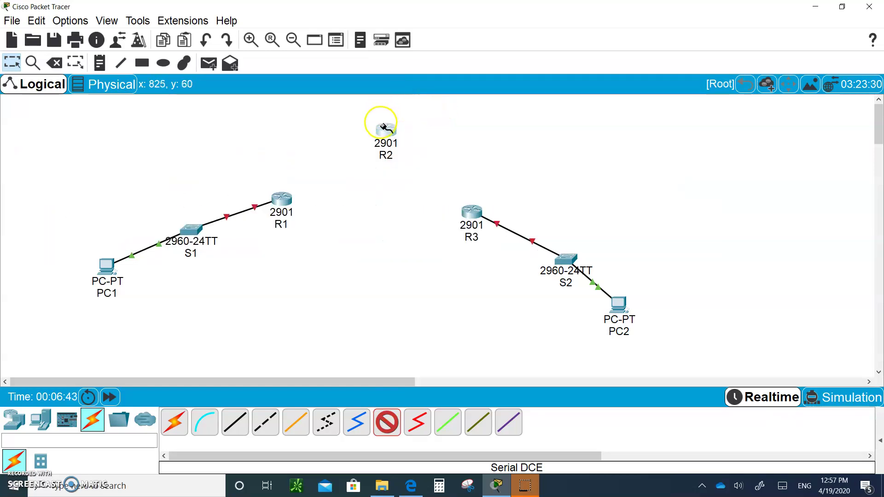
pyautogui.click(382, 127)
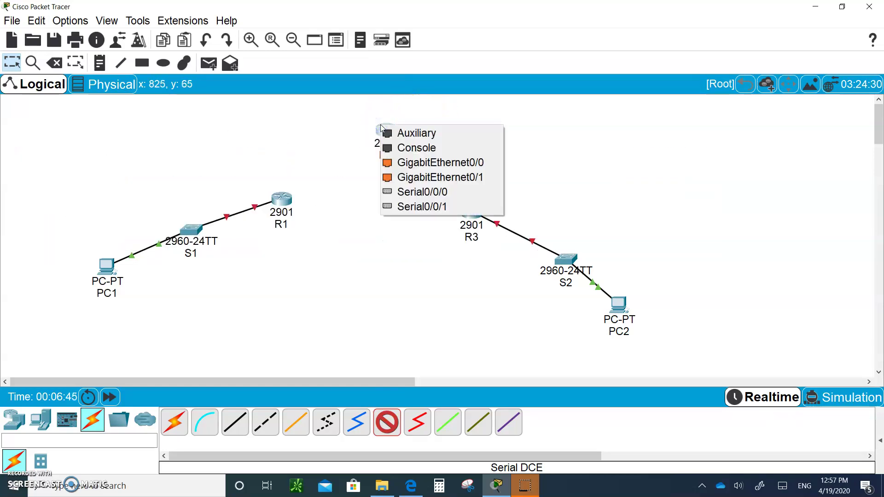
pyautogui.click(420, 195)
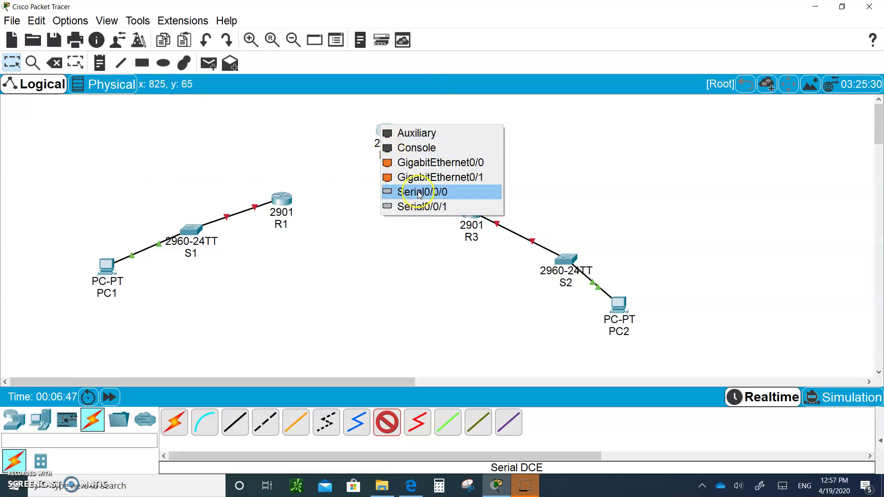
pyautogui.click(285, 199)
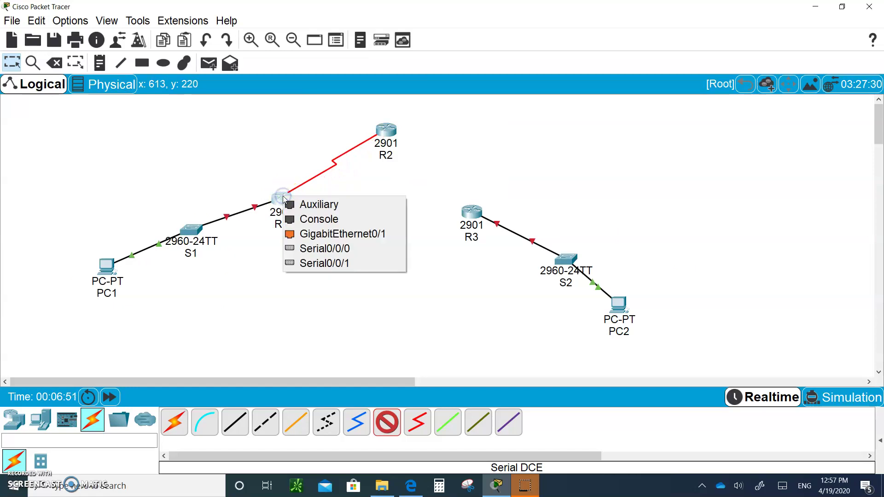
pyautogui.click(312, 249)
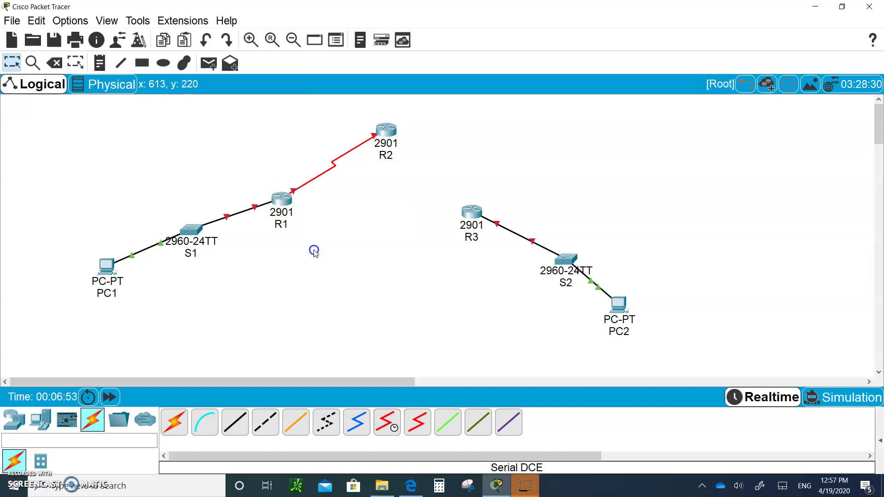
pyautogui.click(380, 128)
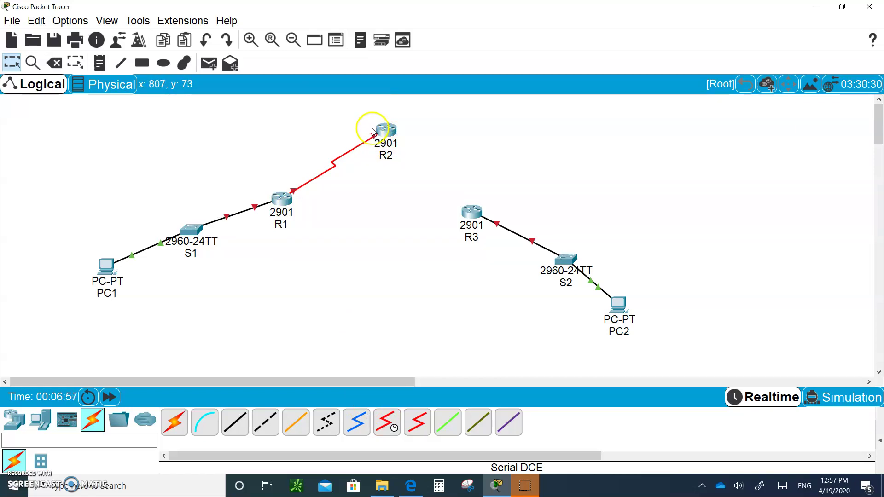
pyautogui.moveTo(373, 132)
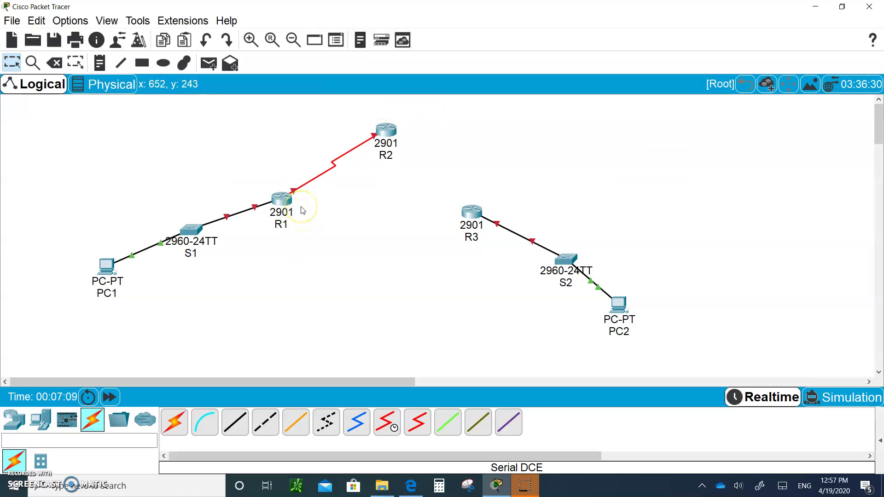
# Run a second Serial DCE cable from R2's Serial0/0/1 to R3's Serial0/0/0
pyautogui.click(393, 423)
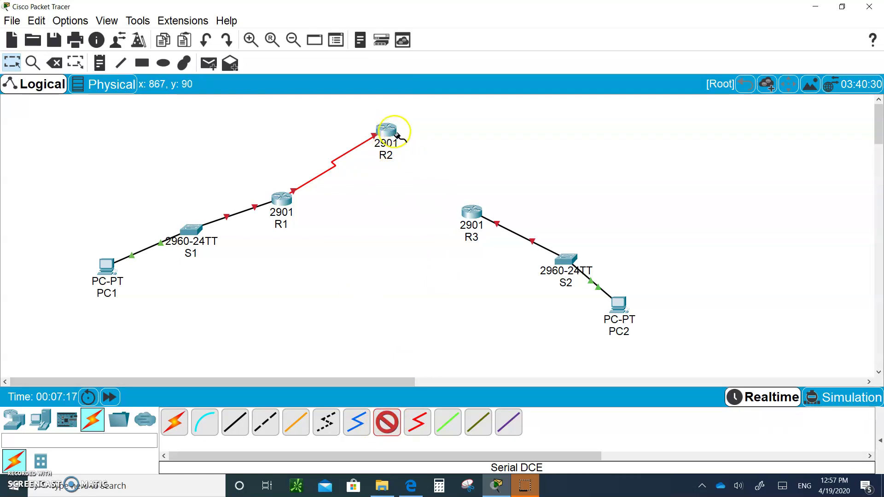
pyautogui.click(471, 213)
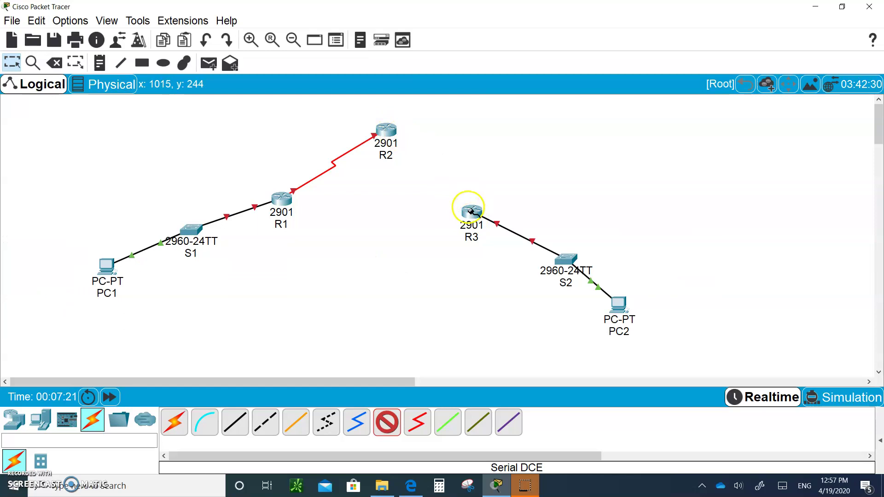
pyautogui.moveTo(472, 213)
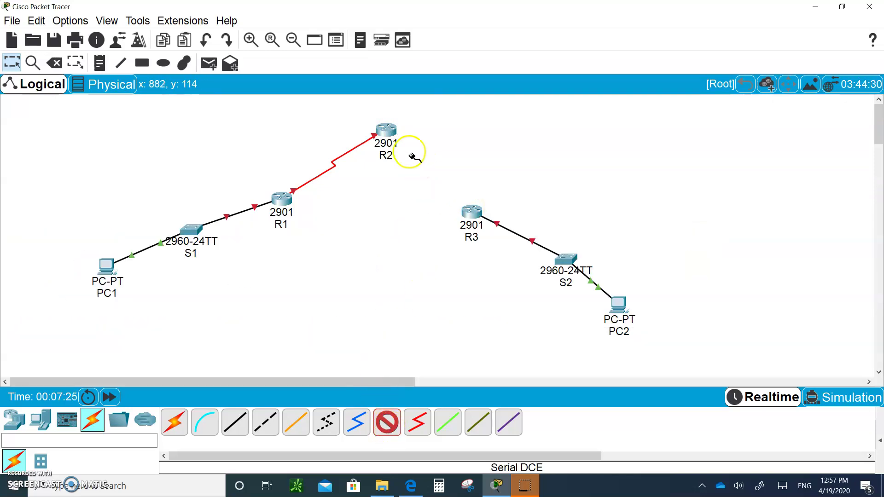
pyautogui.click(387, 130)
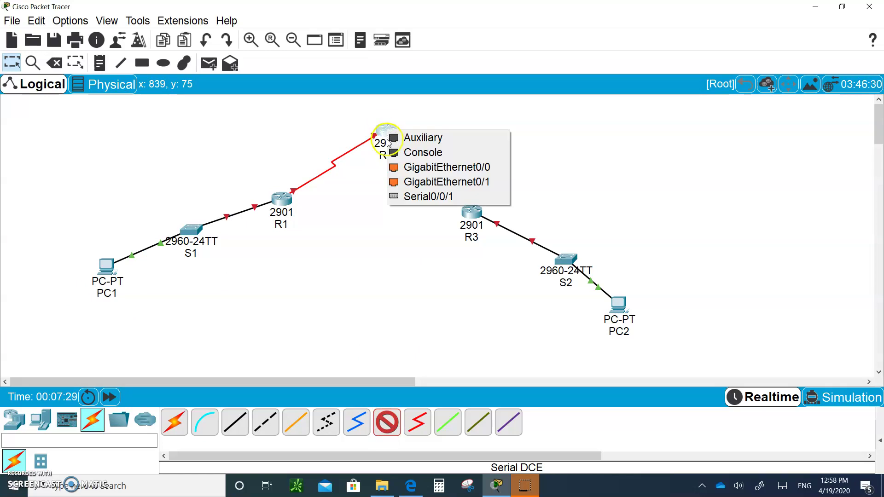
pyautogui.click(423, 197)
pyautogui.click(474, 215)
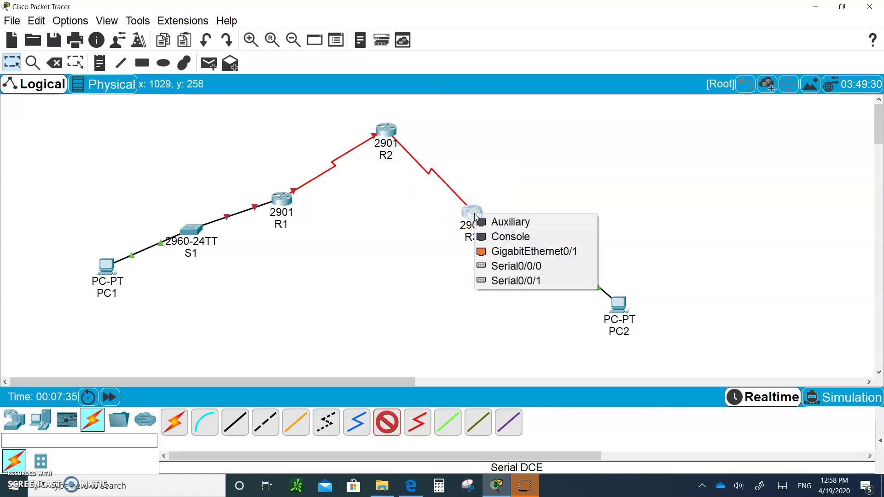
pyautogui.click(508, 266)
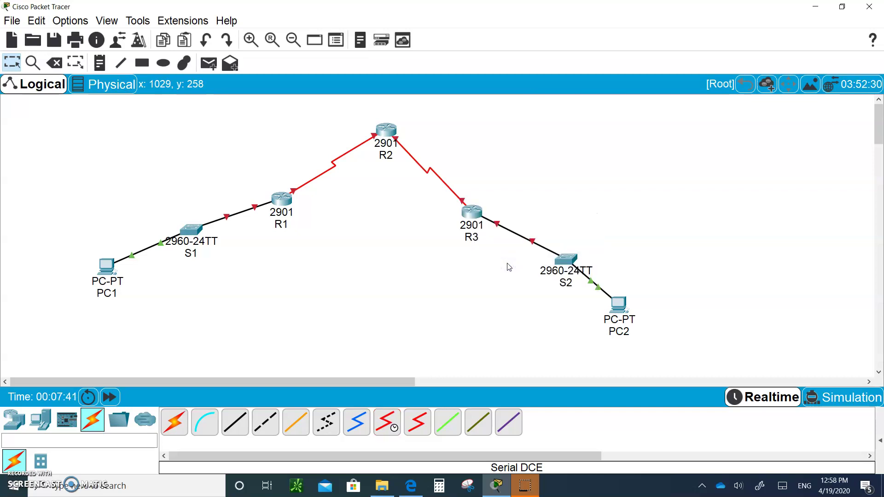
pyautogui.click(99, 63)
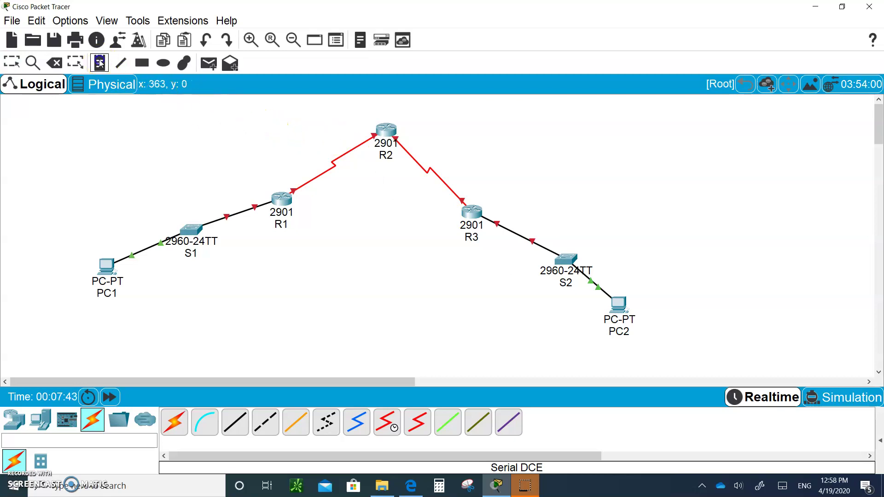
# Place notes 192.168.10.0/24 above S1, 10.10.10.4 /30 on R1–R2, and 11.11.11.8 /30 by R2–R3
pyautogui.click(130, 204)
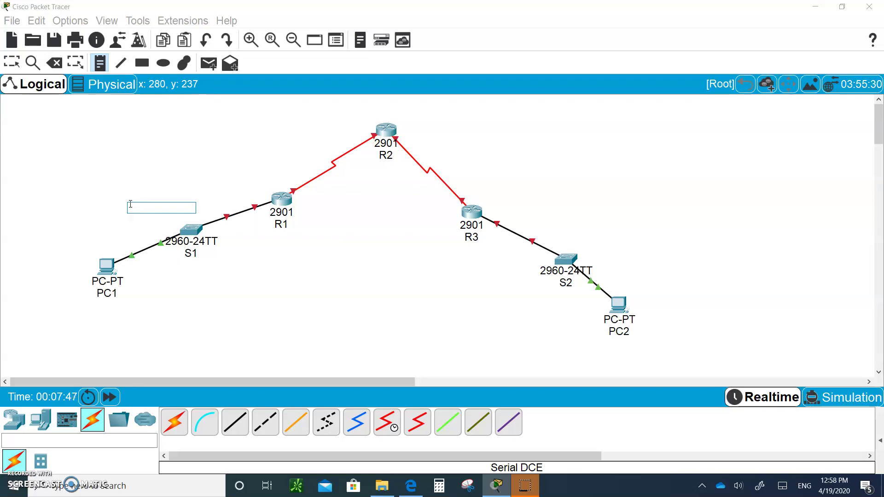
pyautogui.write('192.168.10')
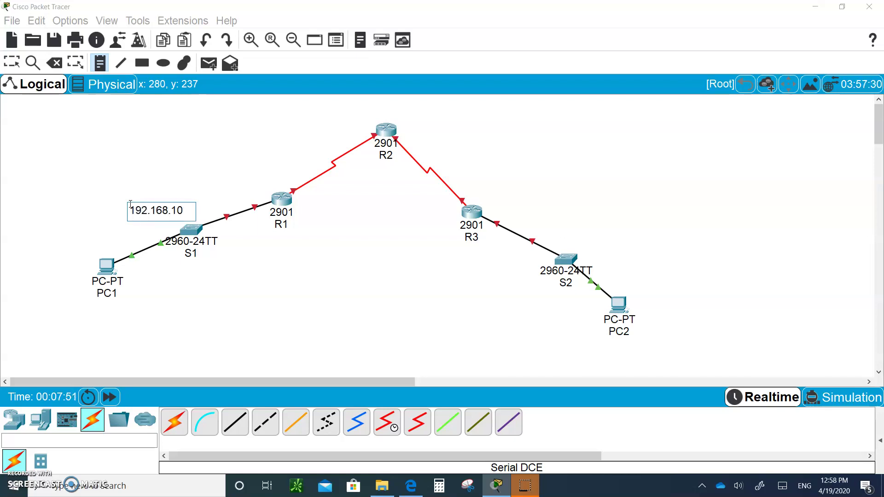
pyautogui.write('.0/')
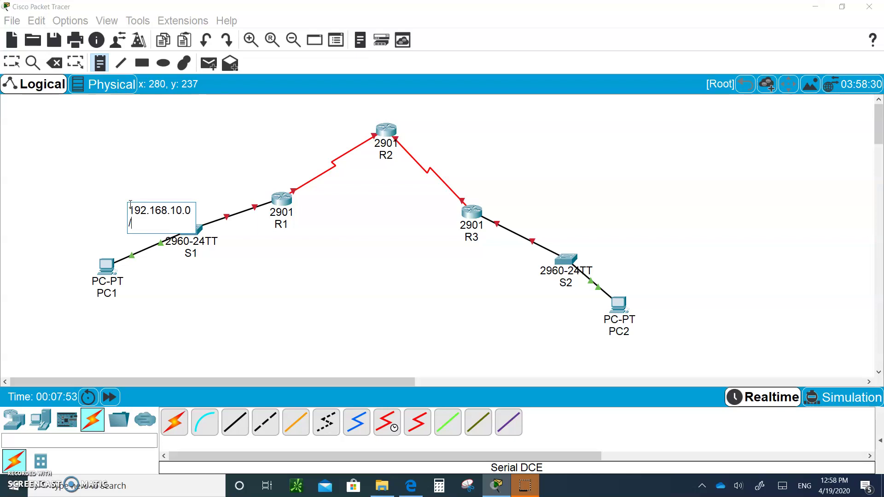
pyautogui.write('24')
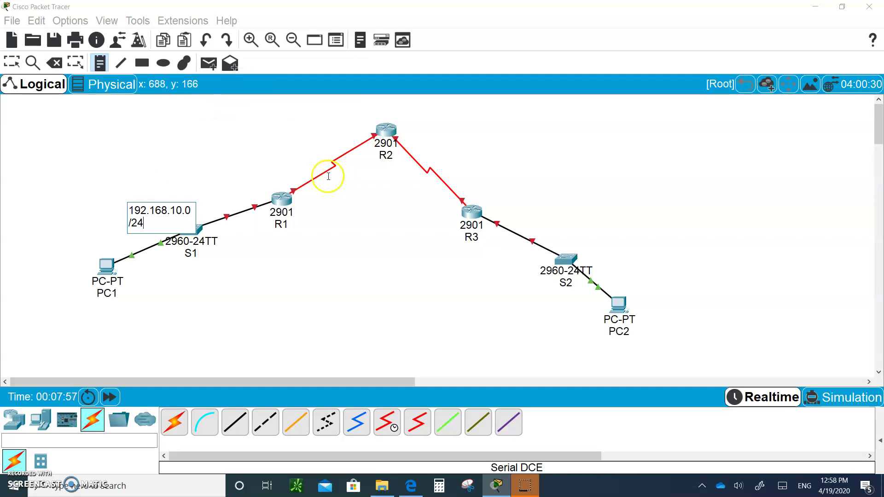
pyautogui.click(283, 141)
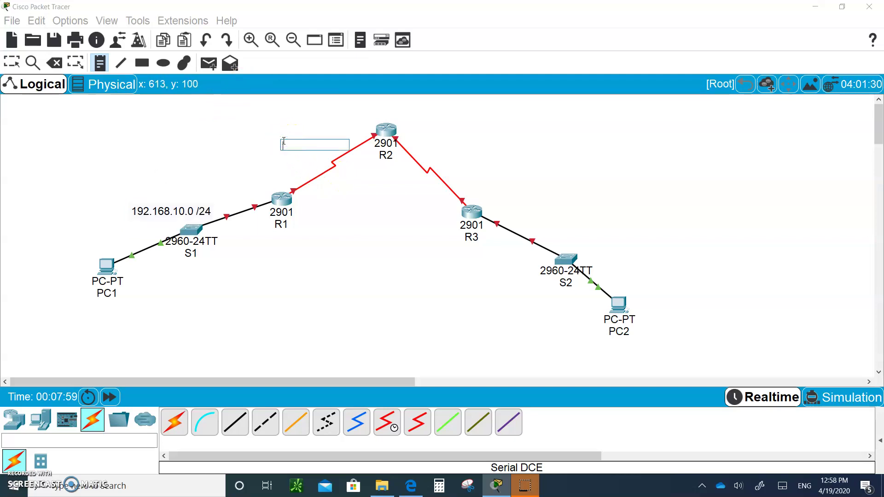
pyautogui.write('10.10.10.')
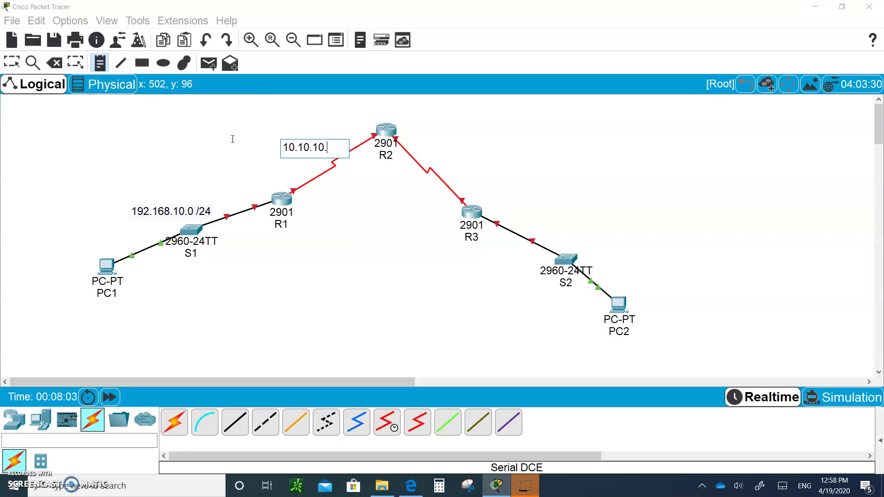
pyautogui.write('4 /30')
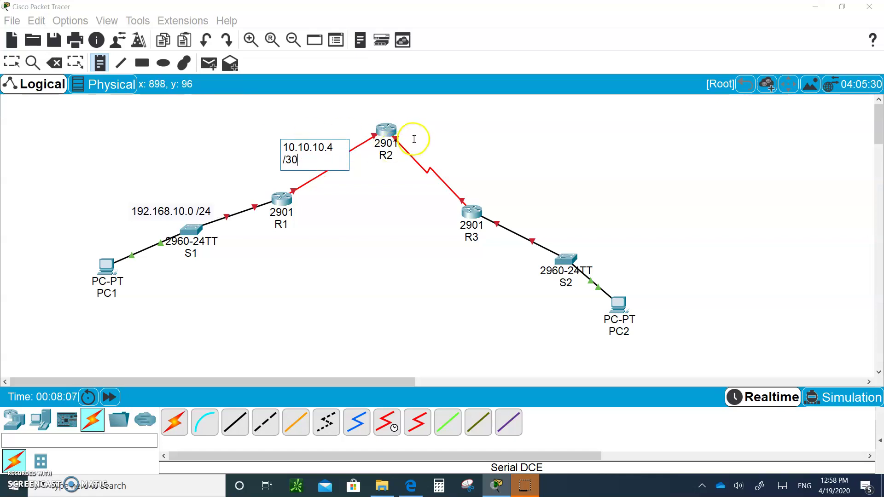
pyautogui.click(452, 149)
pyautogui.write('1')
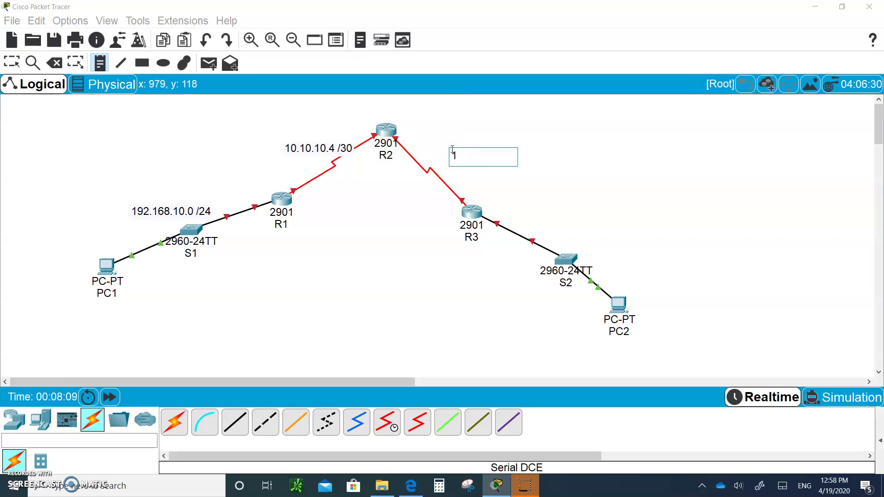
pyautogui.write('1.11.11.8 /30')
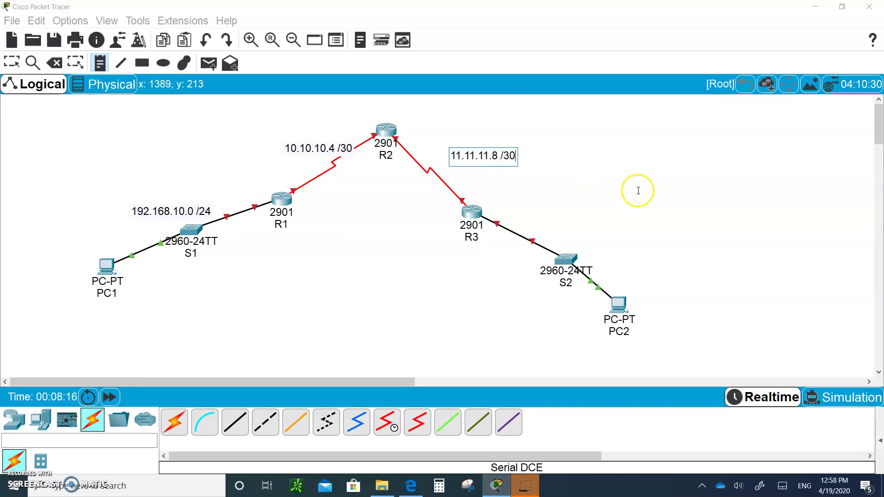
# Add the 172.16.100.128 /25 note near R3–S2 and a .1 note beside PC1
pyautogui.click(578, 235)
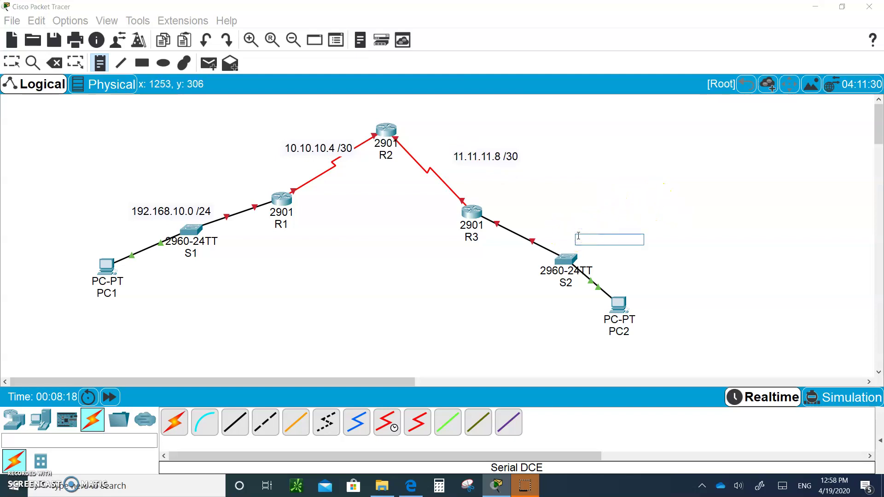
pyautogui.write('172.16.100.')
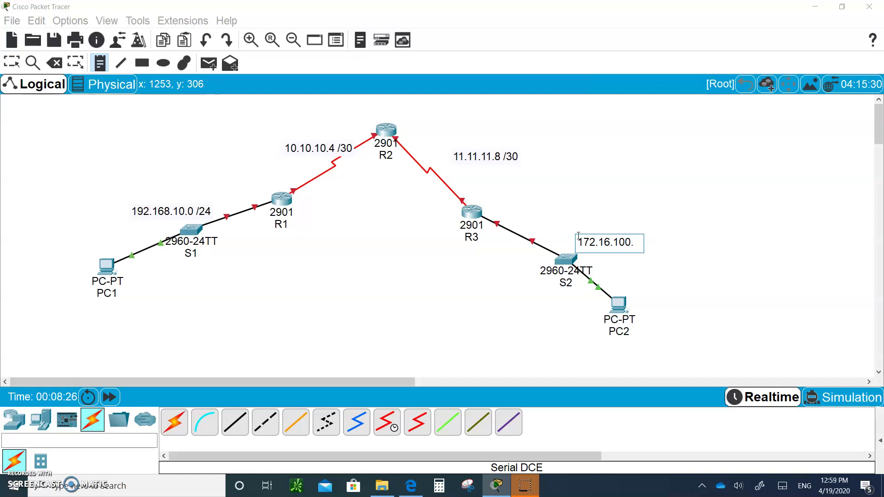
pyautogui.write('128 /25')
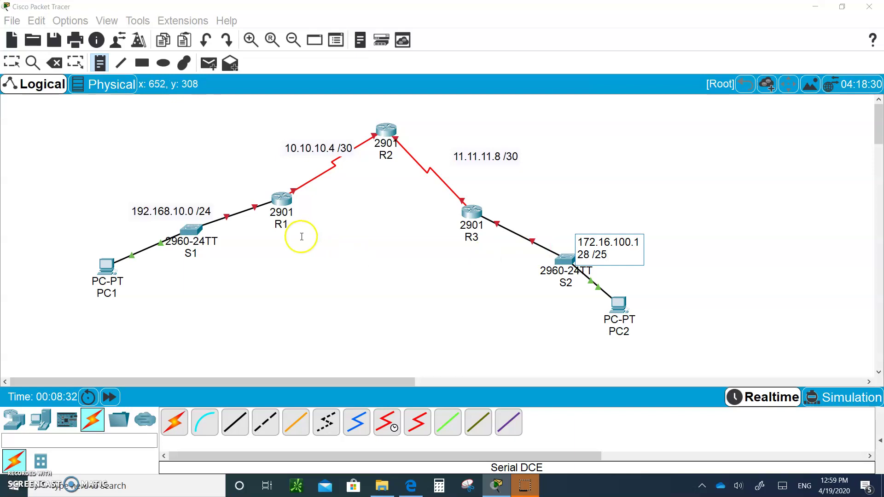
pyautogui.click(78, 254)
pyautogui.press('Return')
pyautogui.write('.1')
pyautogui.click(466, 275)
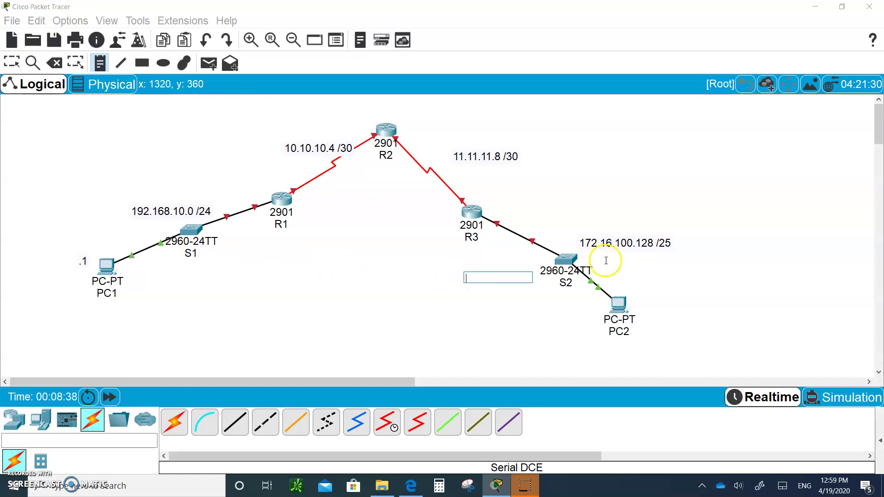
# Add a .1 note beside PC2 and a .254 note above R1, and start address notes beside R3 and R2
pyautogui.click(647, 297)
pyautogui.press('Return')
pyautogui.write('.1')
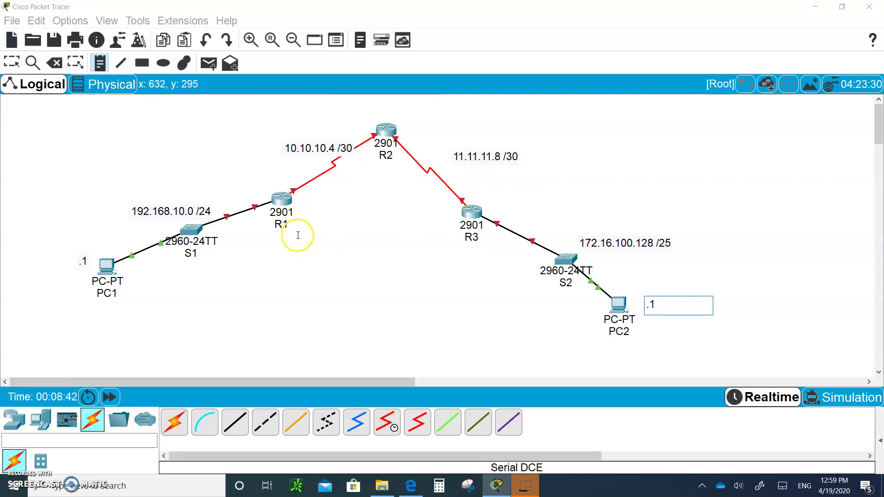
pyautogui.click(240, 195)
pyautogui.write('.254')
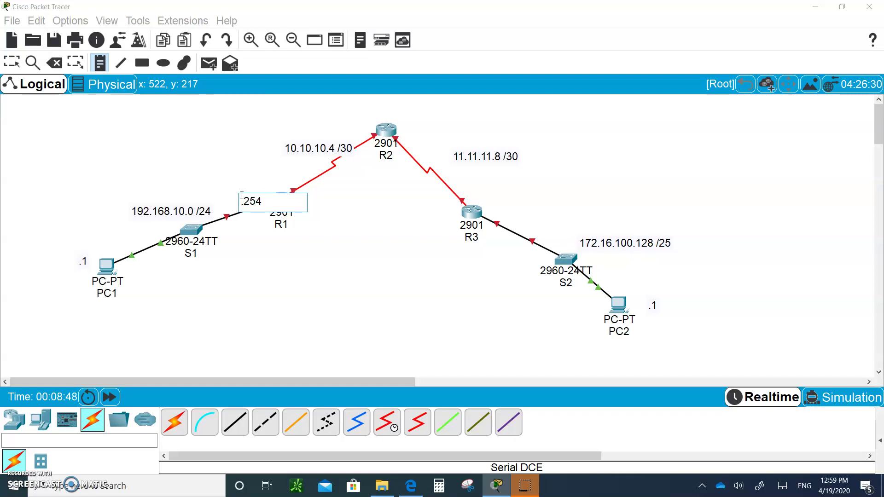
pyautogui.click(503, 211)
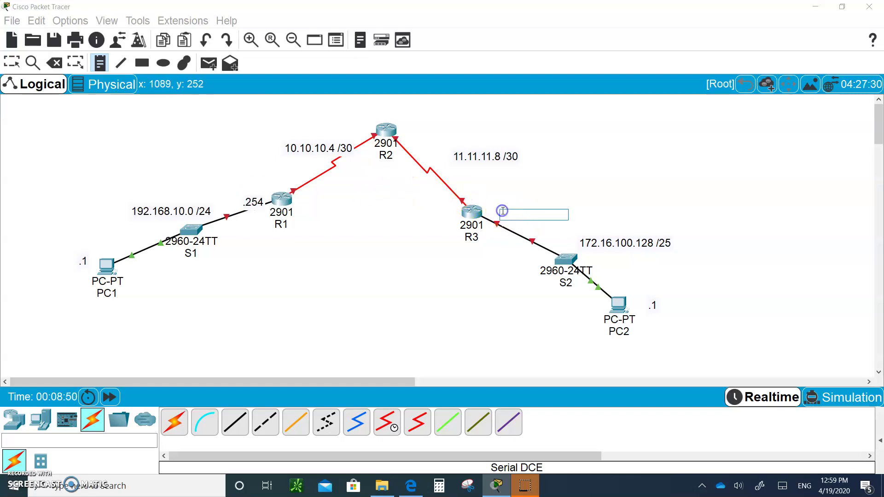
pyautogui.write('.126')
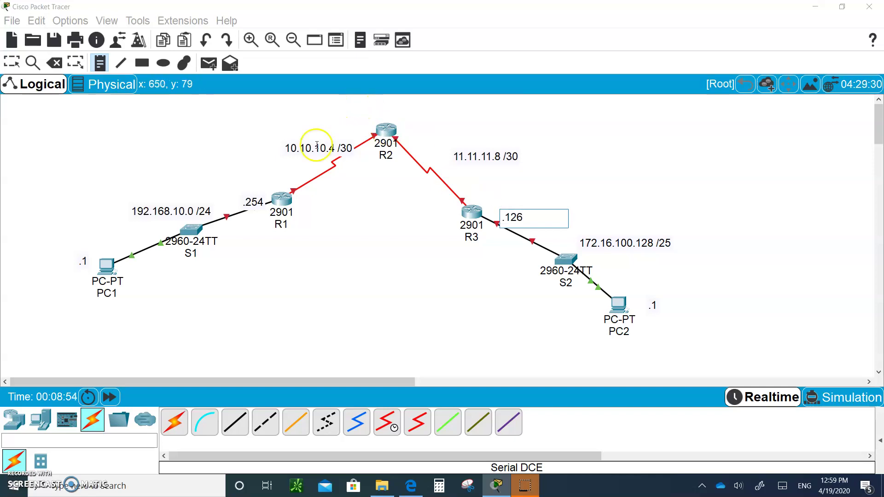
pyautogui.click(344, 127)
pyautogui.write('.')
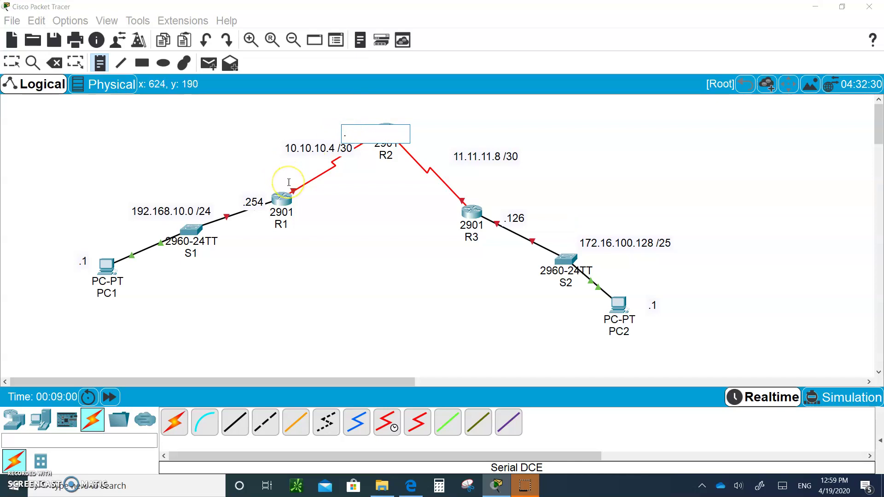
# Add serial address notes .5 beside R1, .6 and .9 beside R2, and one beside R3 facing R2
pyautogui.click(300, 197)
pyautogui.write('.')
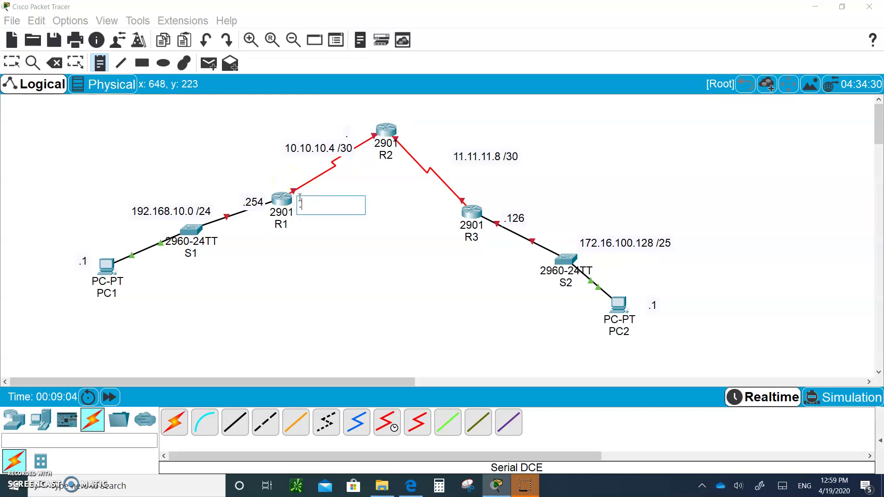
pyautogui.write('5')
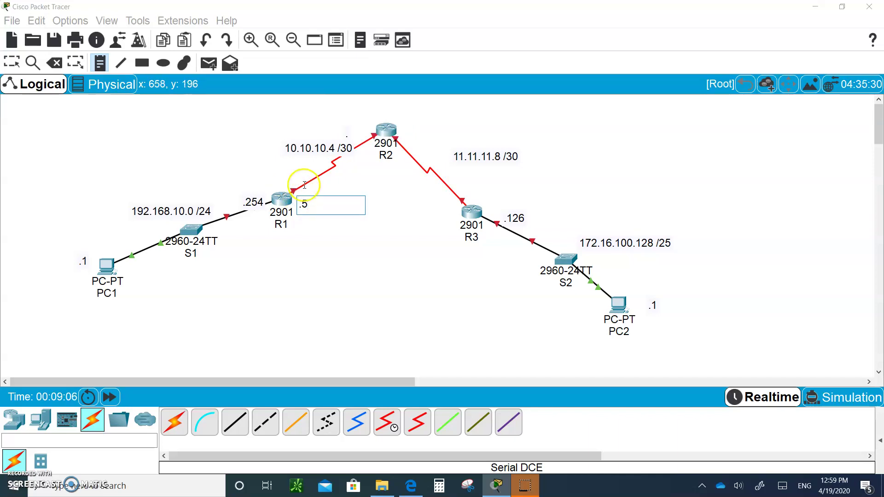
pyautogui.click(359, 126)
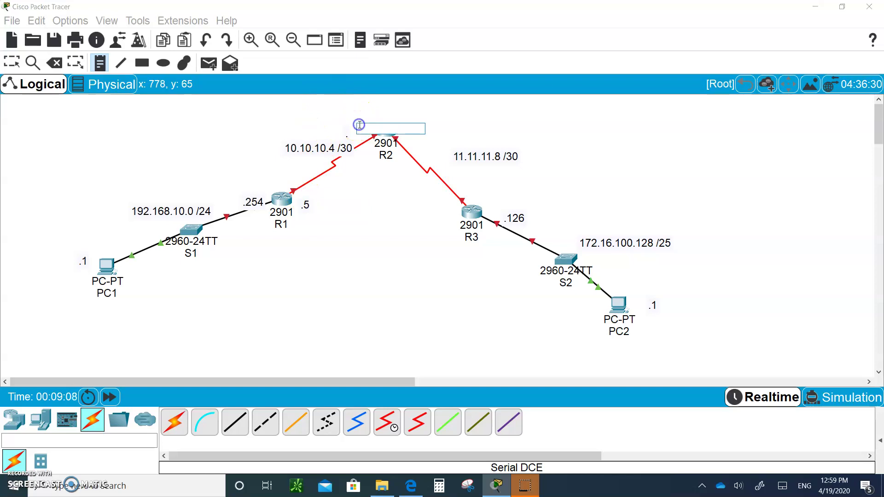
pyautogui.press('Return')
pyautogui.write('.')
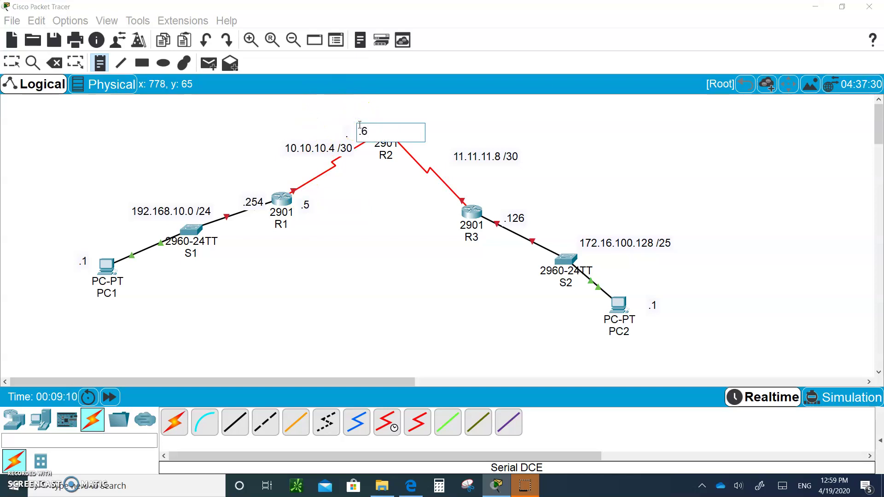
pyautogui.write('6')
pyautogui.click(439, 139)
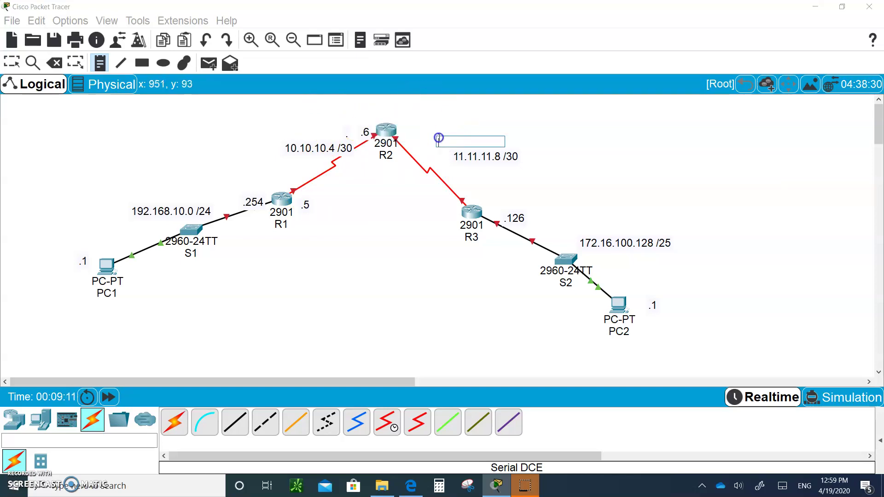
pyautogui.click(411, 132)
pyautogui.press('Return')
pyautogui.write('.9')
pyautogui.moveTo(410, 134)
pyautogui.mouseDown()
pyautogui.moveTo(414, 161)
pyautogui.moveTo(467, 191)
pyautogui.mouseUp()
pyautogui.write('.10')
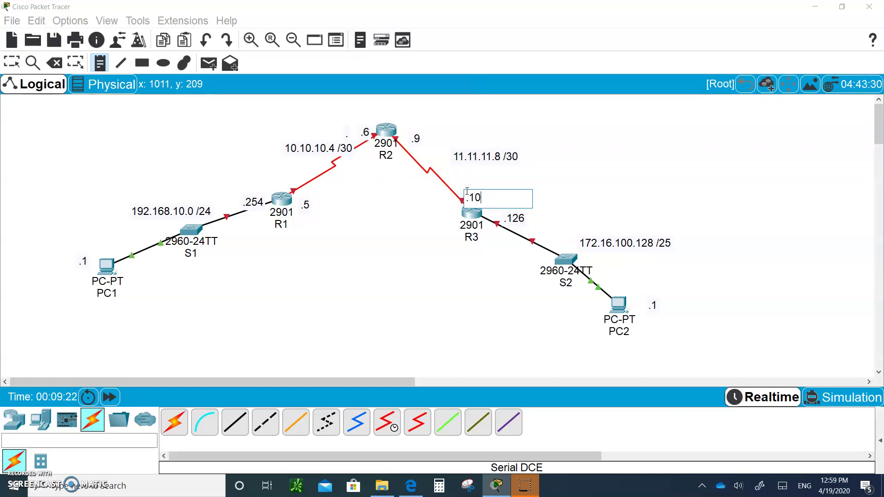
# Nudge the .254 and .6 labels into place and move the 10.10.10.4 /30 label left
pyautogui.click(17, 63)
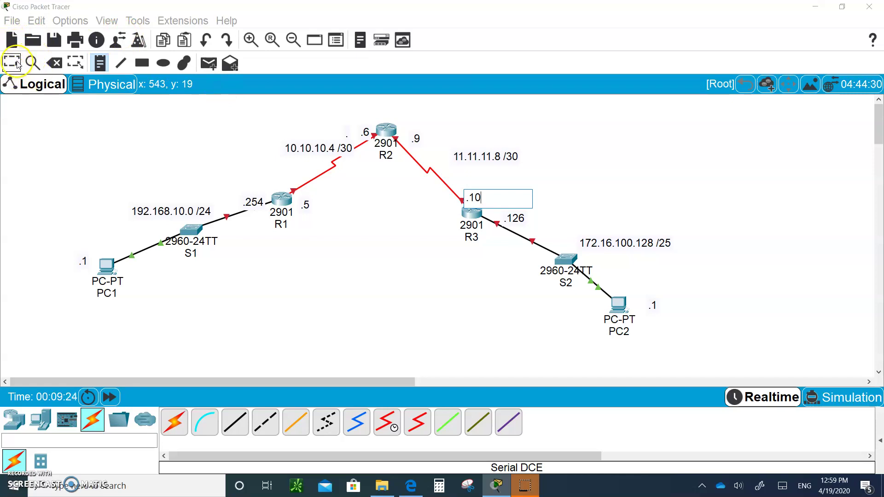
pyautogui.moveTo(248, 202); pyautogui.dragTo(242, 192)
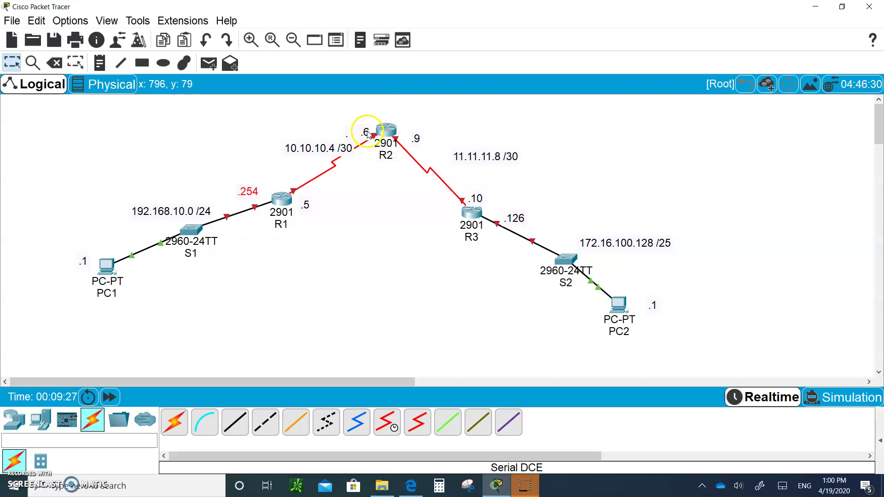
pyautogui.moveTo(369, 134); pyautogui.dragTo(362, 128)
pyautogui.click(321, 151)
pyautogui.moveTo(321, 150); pyautogui.dragTo(290, 151)
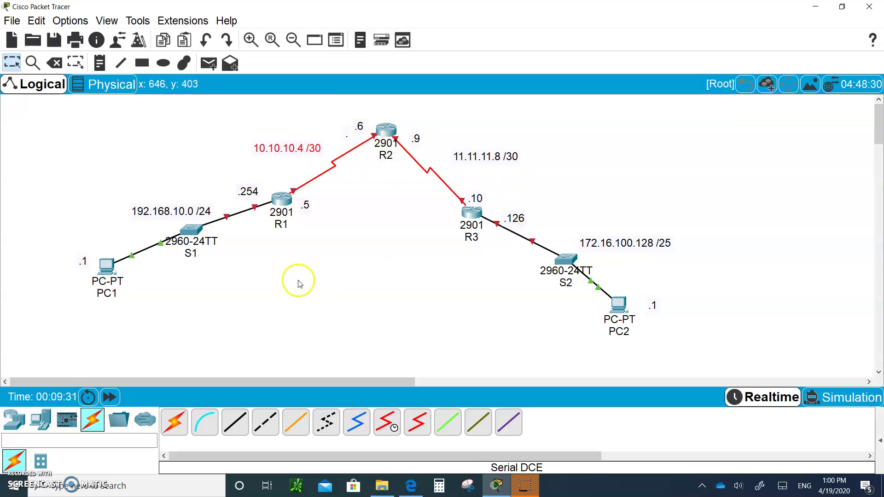
# Set PC1's IP Configuration to 192.168.10.1, mask 255.255.255.0, gateway 192.168.10.254
pyautogui.click(106, 266)
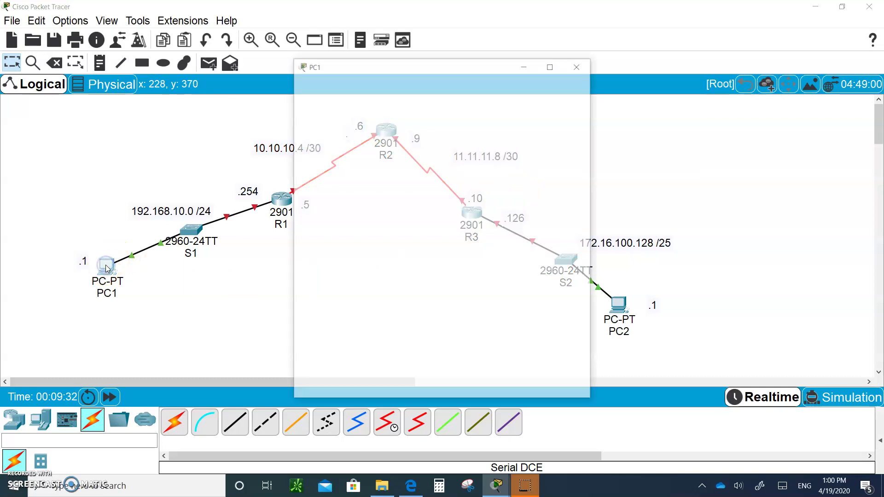
pyautogui.click(405, 86)
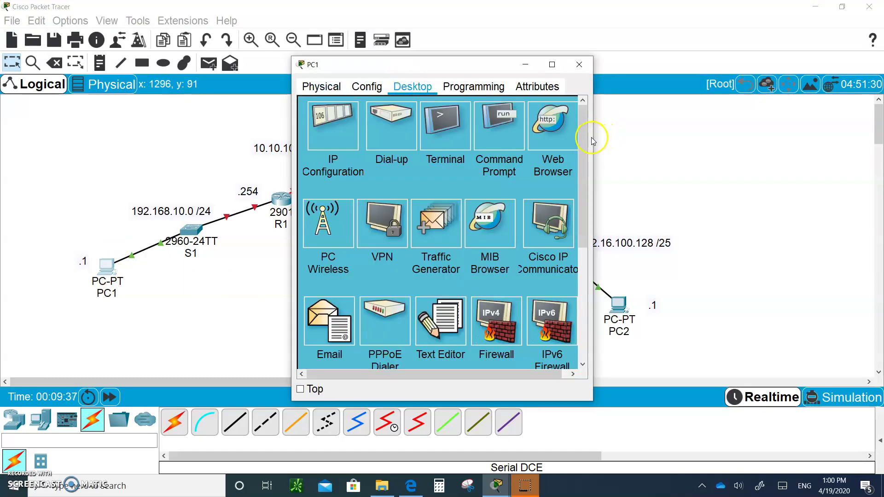
pyautogui.moveTo(594, 138); pyautogui.dragTo(659, 152)
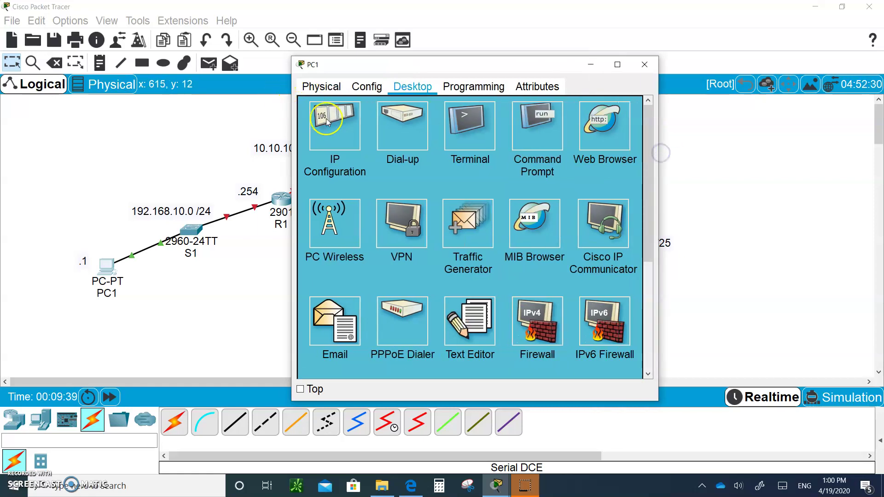
pyautogui.click(326, 121)
pyautogui.moveTo(447, 64); pyautogui.dragTo(549, 66)
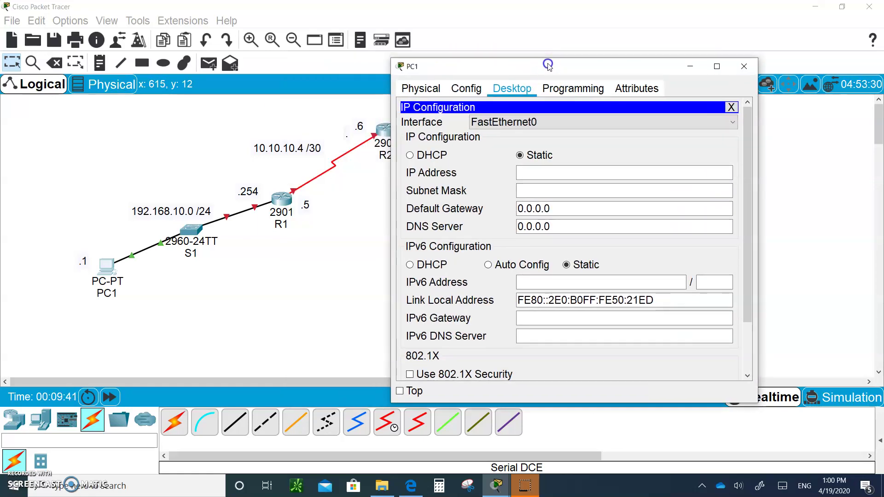
pyautogui.click(531, 174)
pyautogui.write('192.168.10.1')
pyautogui.press('Tab')
pyautogui.press('Tab')
pyautogui.write('192')
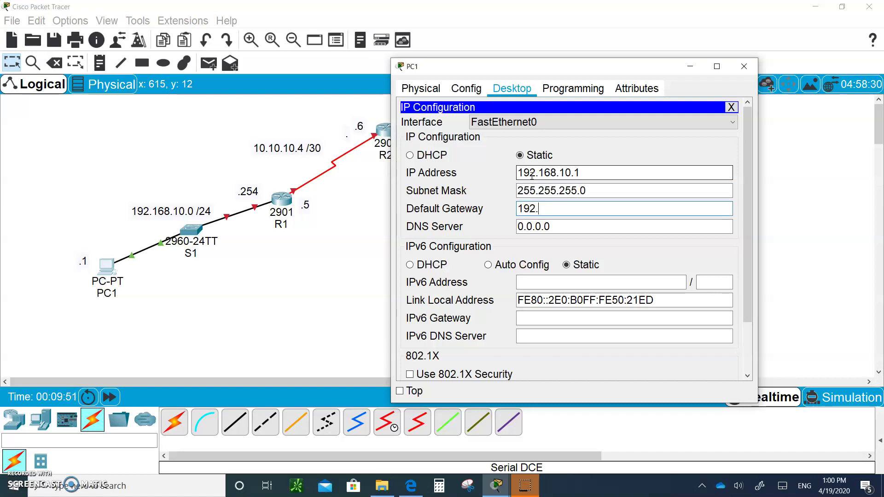
pyautogui.write('.168.10.254')
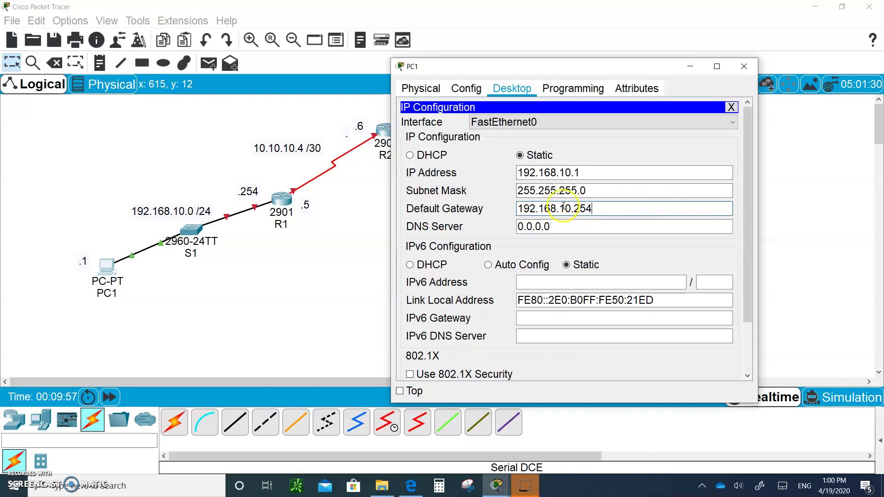
pyautogui.click(744, 66)
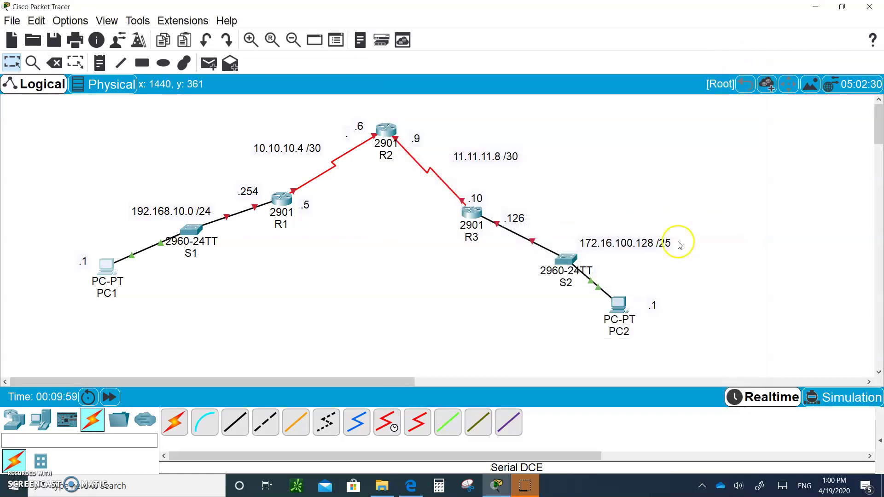
# Enter IPv4 address 172.16.100.1 in PC2's IP Configuration
pyautogui.click(624, 301)
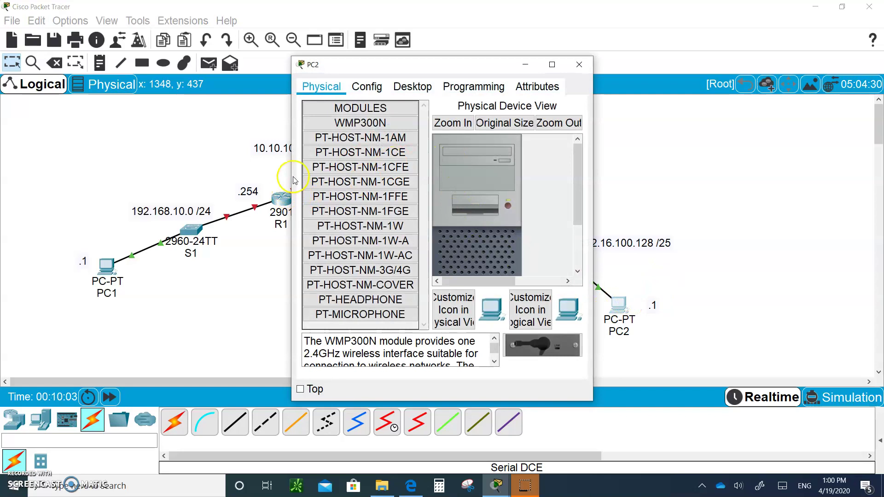
pyautogui.moveTo(292, 182); pyautogui.dragTo(204, 195)
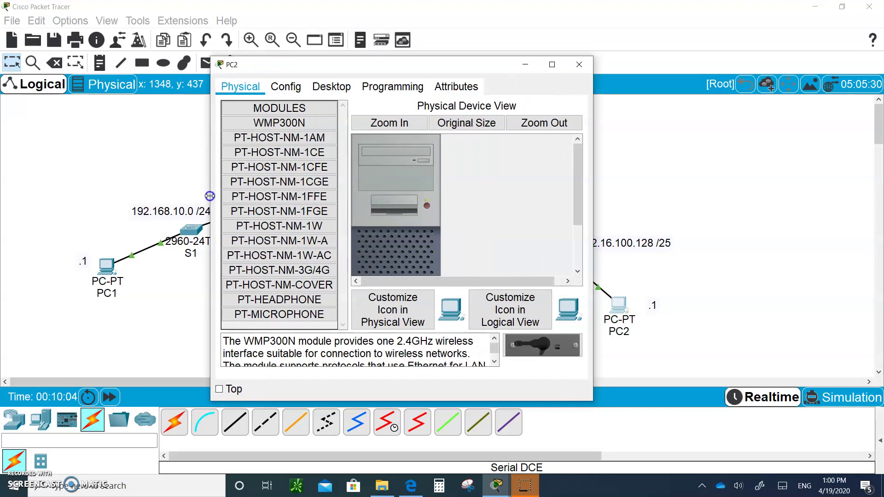
pyautogui.click(332, 86)
pyautogui.click(248, 139)
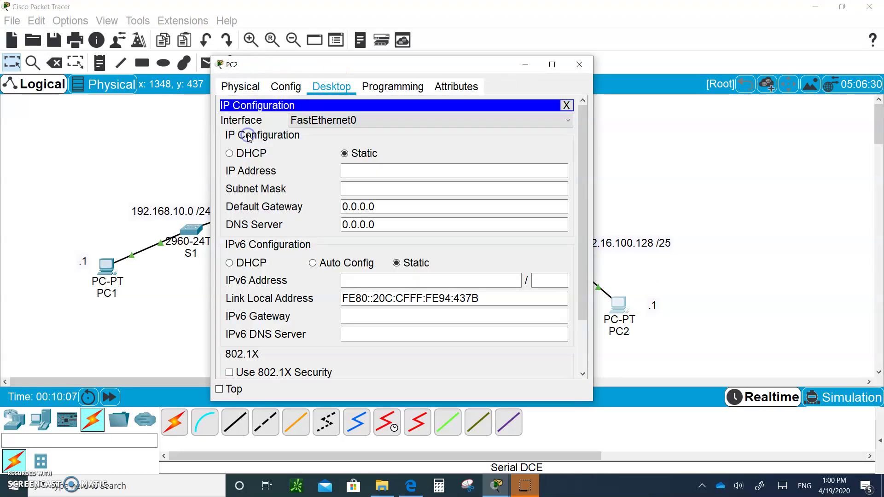
pyautogui.click(353, 170)
pyautogui.write('172')
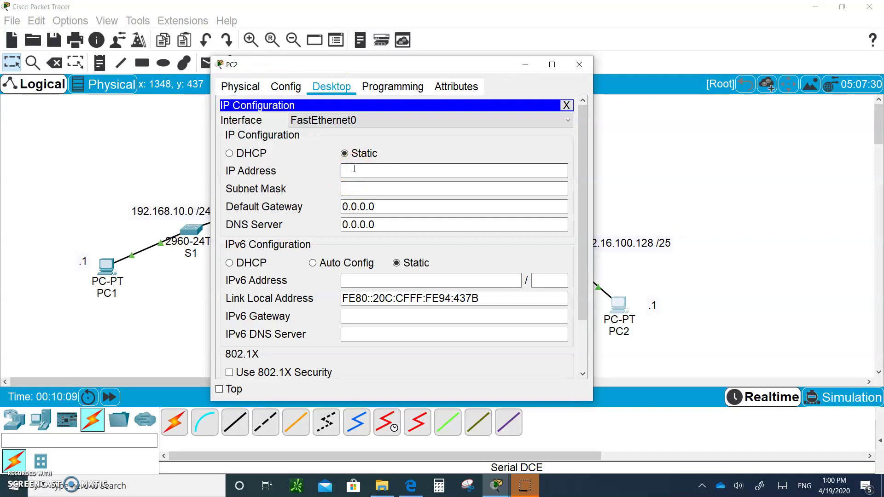
pyautogui.write('.16.100')
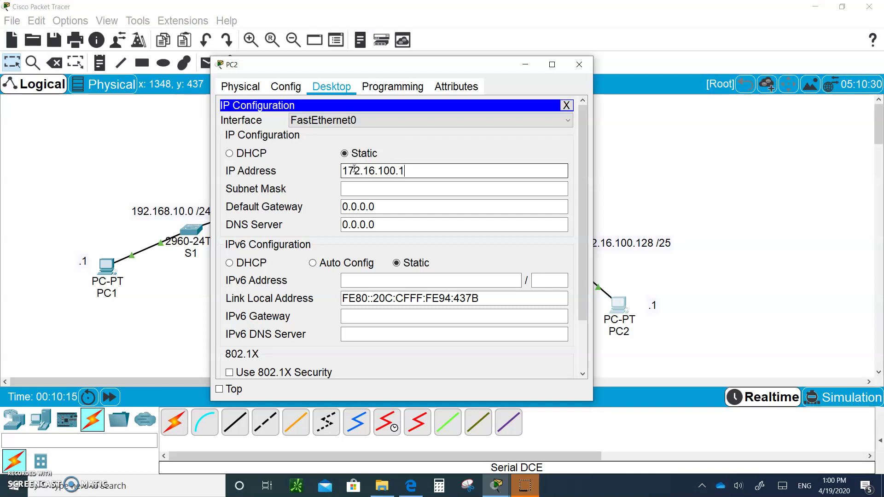
pyautogui.write('.1')
pyautogui.press('Tab')
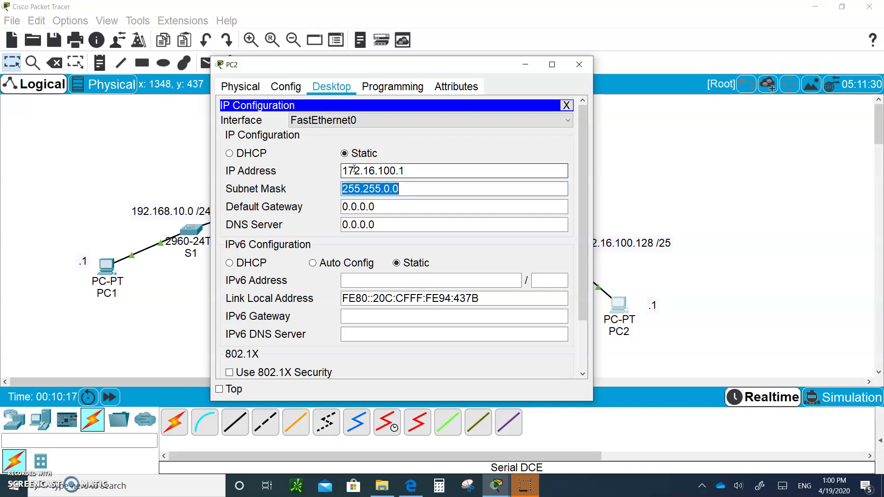
pyautogui.press('Tab')
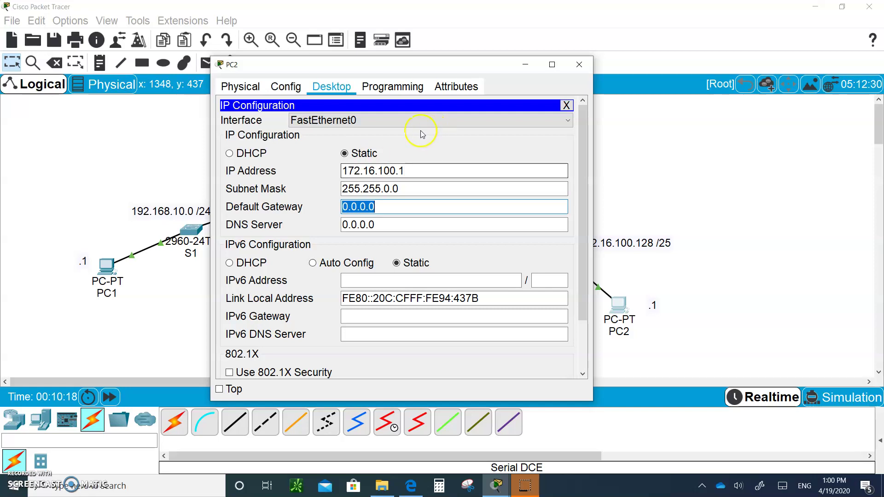
# Correct PC2's subnet mask to 255.255.255.128
pyautogui.click(405, 187)
pyautogui.press('BackSpace')
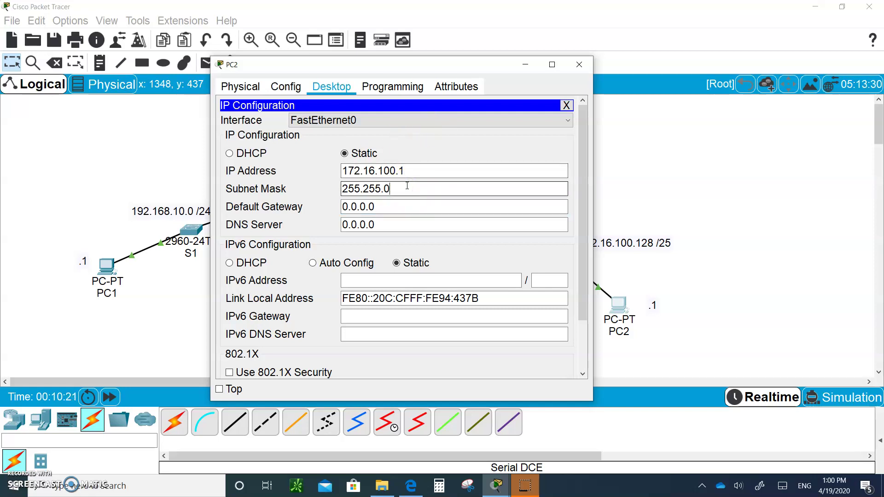
pyautogui.write('255.255.128')
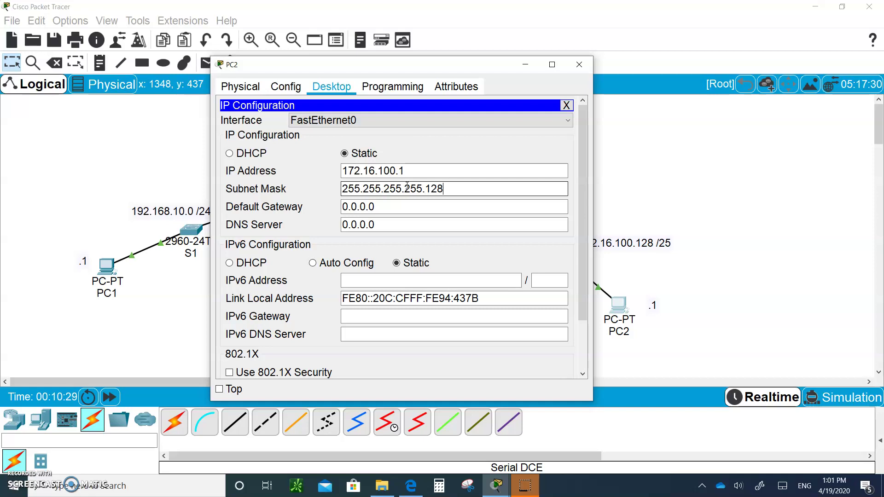
pyautogui.click(417, 187)
pyautogui.press('BackSpace')
pyautogui.press('BackSpace')
pyautogui.press('BackSpace')
# Set PC2's default gateway to 172.16.100.126 and close its window
pyautogui.click(409, 203)
pyautogui.press('BackSpace')
pyautogui.press('BackSpace')
pyautogui.press('BackSpace')
pyautogui.press('BackSpace')
pyautogui.press('BackSpace')
pyautogui.press('BackSpace')
pyautogui.press('BackSpace')
pyautogui.write('128')
pyautogui.press('BackSpace')
pyautogui.write('72.16.100.')
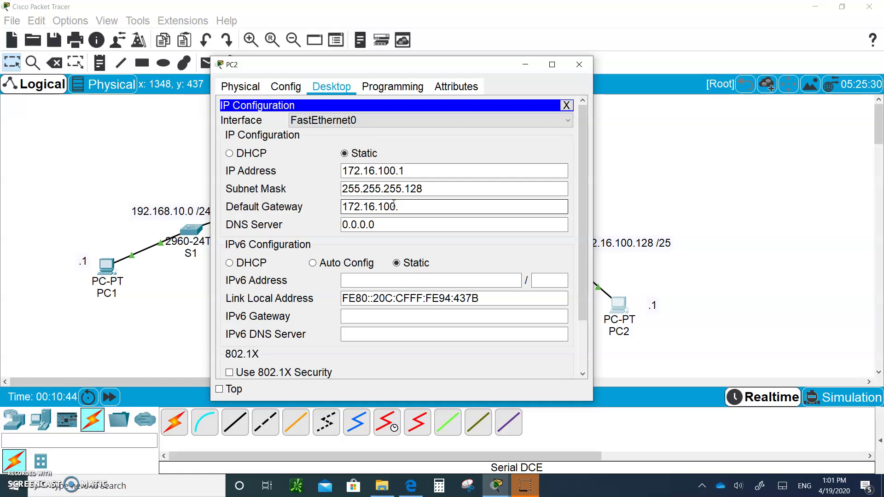
pyautogui.write('126')
pyautogui.click(439, 71)
pyautogui.moveTo(439, 70)
pyautogui.mouseDown()
pyautogui.moveTo(311, 101)
pyautogui.moveTo(446, 69)
pyautogui.mouseUp()
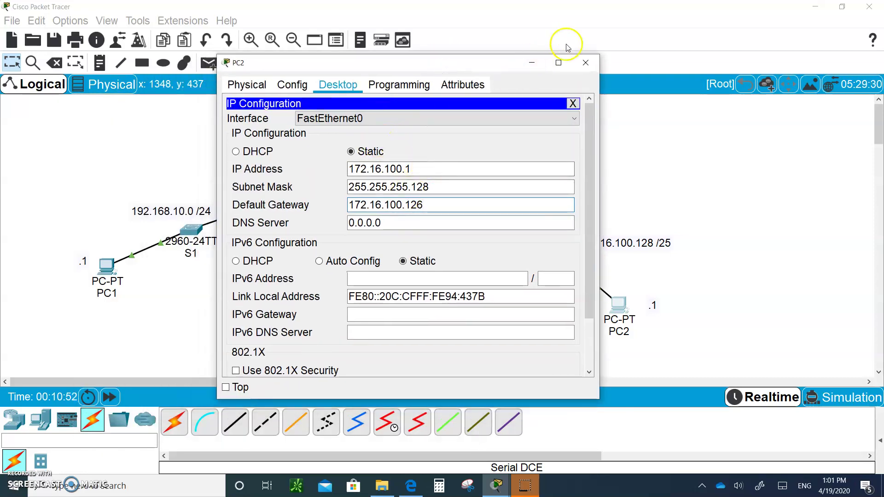
pyautogui.click(585, 63)
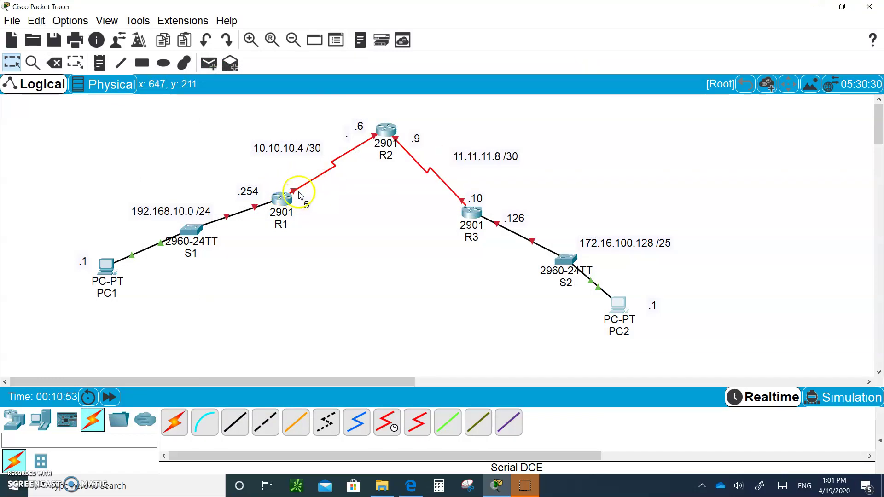
# Open R1's CLI and decline the initial configuration dialog
pyautogui.click(287, 199)
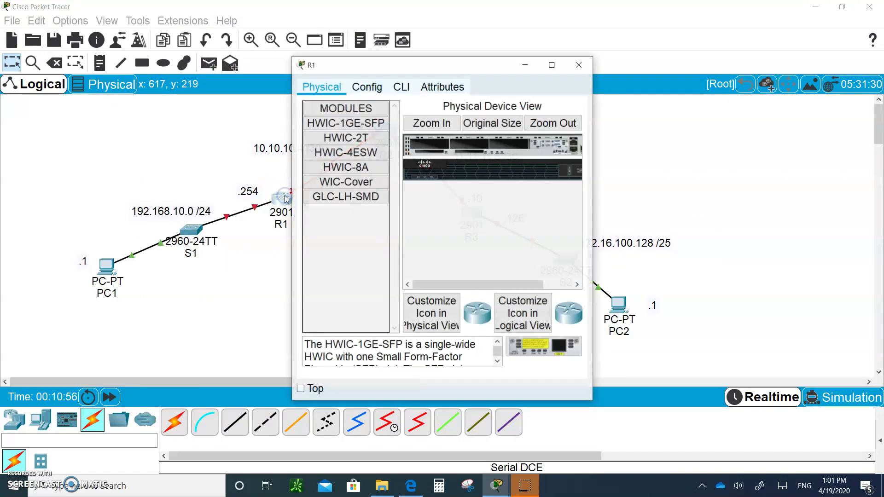
pyautogui.moveTo(458, 67); pyautogui.dragTo(568, 42)
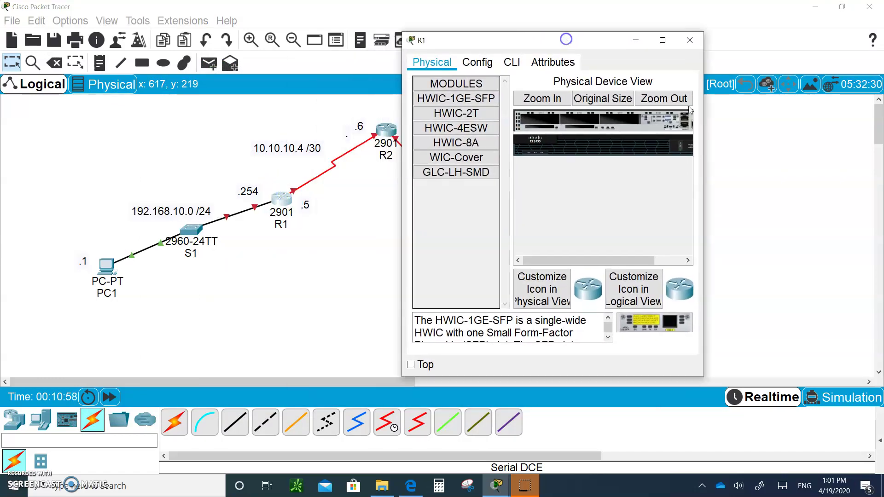
pyautogui.moveTo(704, 137); pyautogui.dragTo(834, 138)
pyautogui.click(526, 68)
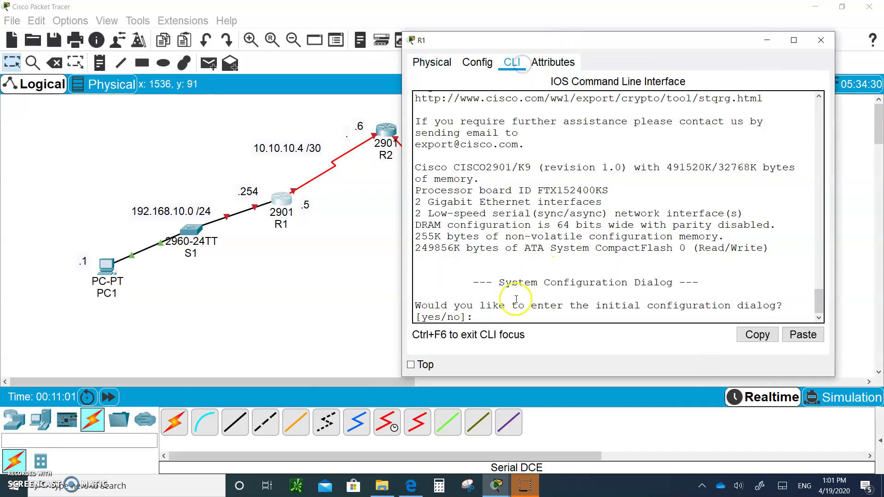
pyautogui.click(492, 317)
pyautogui.write('np')
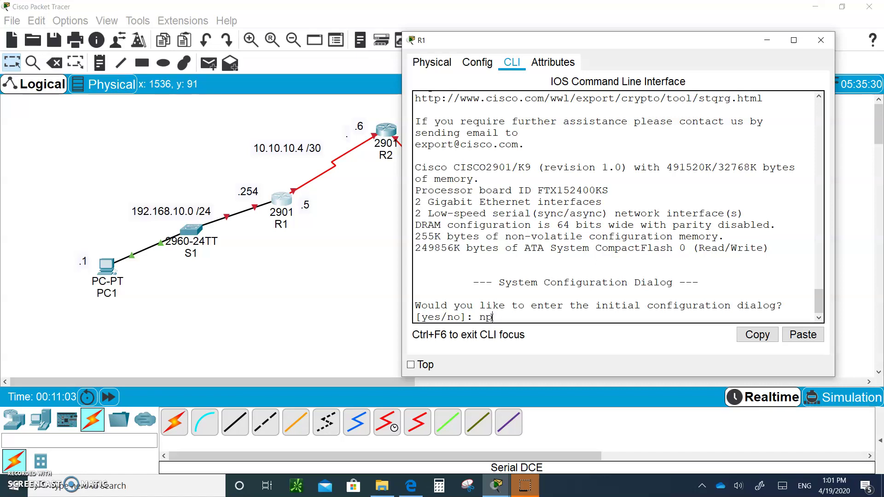
pyautogui.write('o')
pyautogui.press('Return')
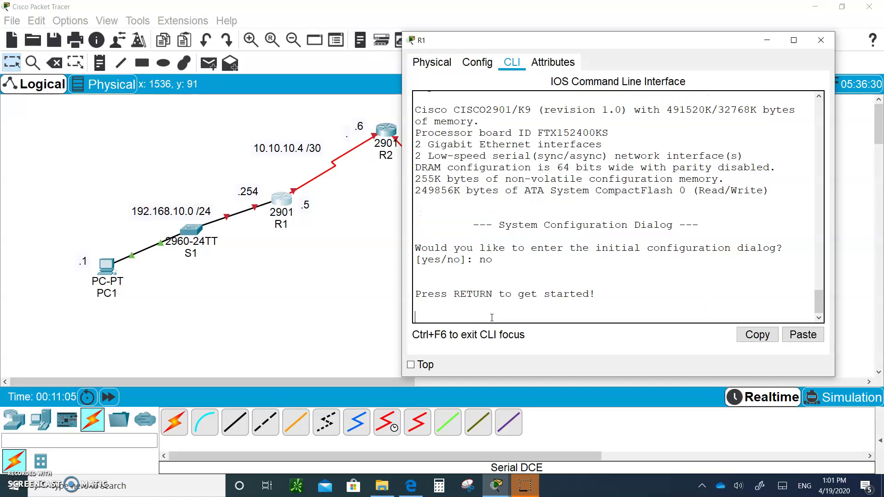
pyautogui.press('Return')
# Enter global config on R1, disable domain lookup, and set hostname R1
pyautogui.write('en')
pyautogui.press('Return')
pyautogui.write('config t')
pyautogui.press('Return')
pyautogui.write('no ip d')
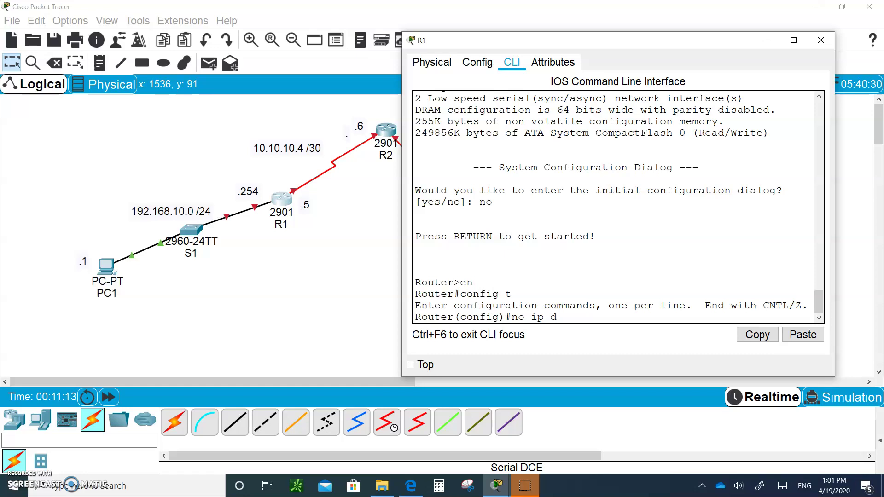
pyautogui.write('omain lookup')
pyautogui.press('Return')
pyautogui.write('h')
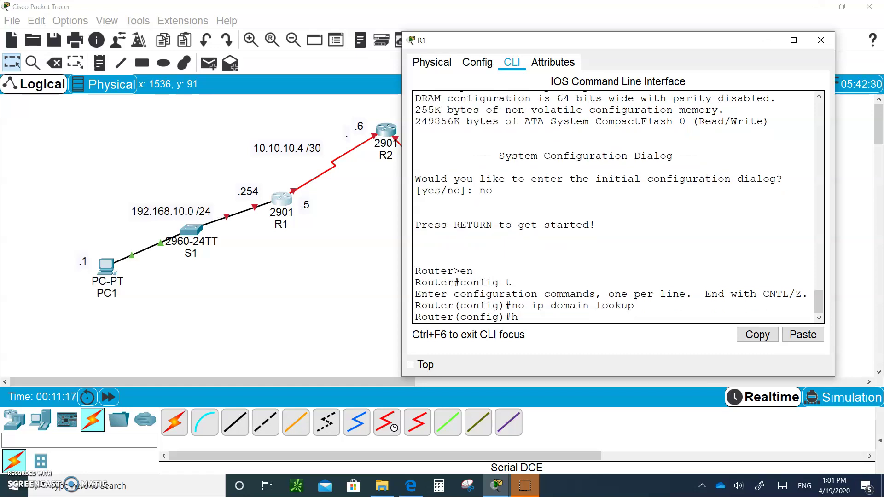
pyautogui.write('ostname R1')
pyautogui.press('Return')
# Address G0/0 as 192.168.10.254 255.255.255.0 and bring it up
pyautogui.write('int')
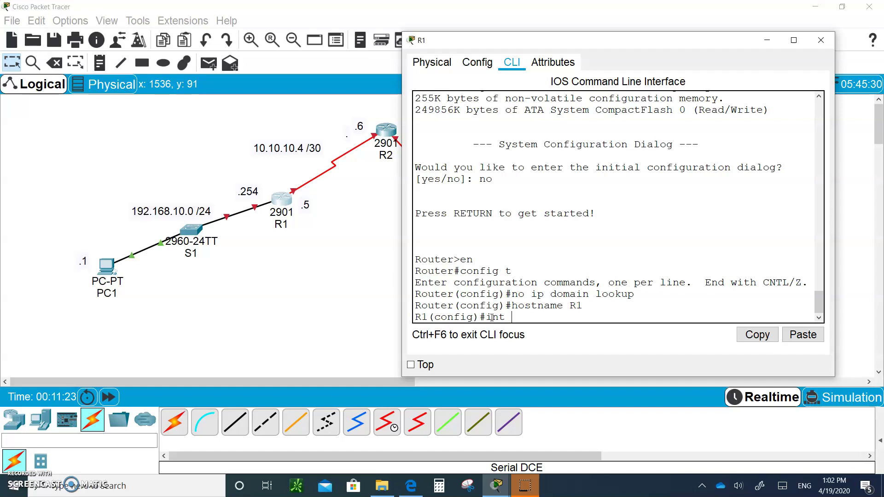
pyautogui.write(' g0/0')
pyautogui.press('Return')
pyautogui.write('ip')
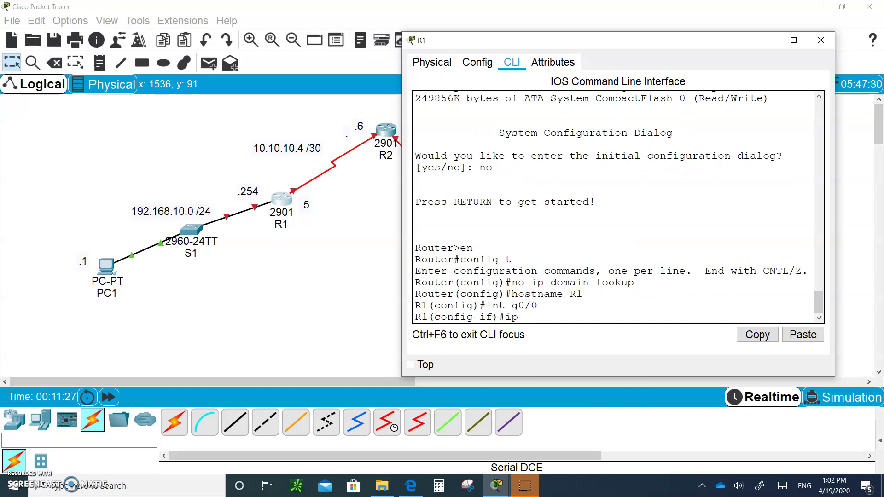
pyautogui.write(' add 192.168.10.254 255.255.255.0')
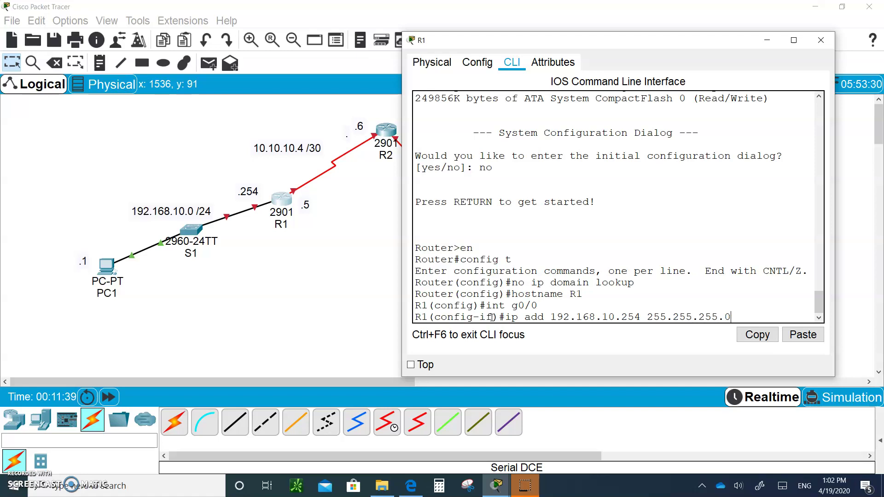
pyautogui.press('Return')
pyautogui.write('no shut')
pyautogui.press('Return')
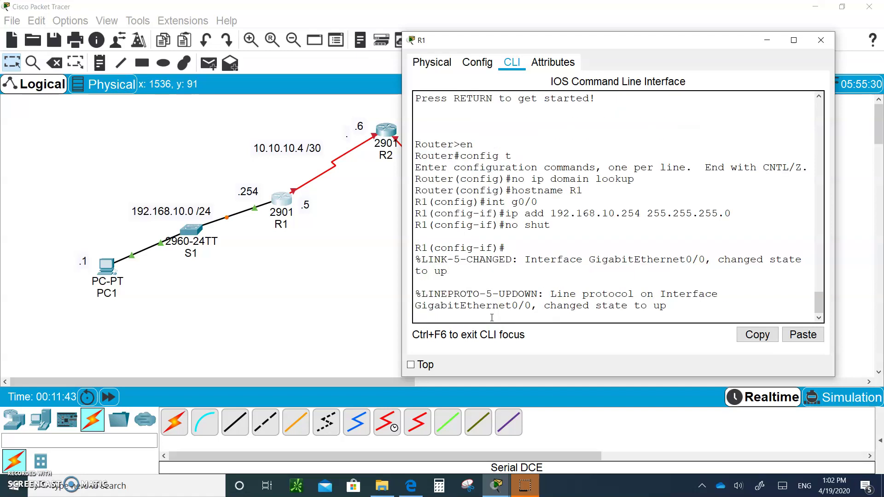
# Address S0/0/0 as 10.10.10.5 255.255.255.252 and bring it up
pyautogui.write('int')
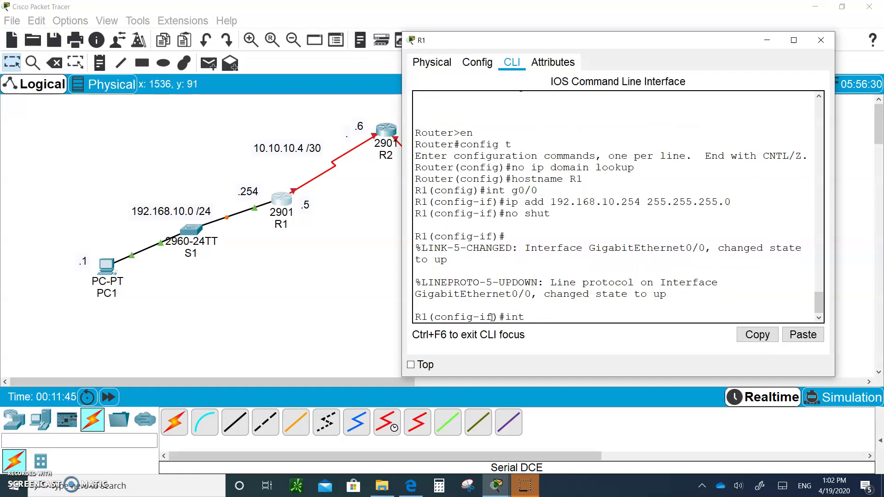
pyautogui.write(' s0/0/0')
pyautogui.press('Return')
pyautogui.write('ip add')
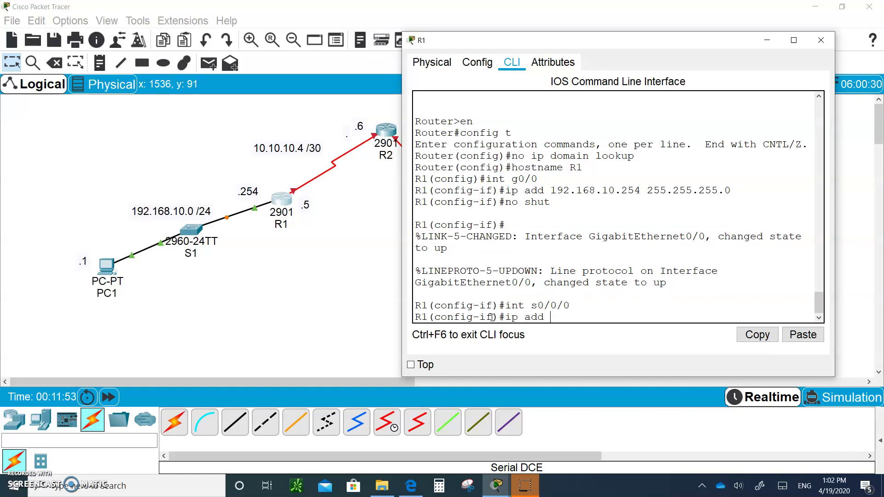
pyautogui.write(' 10.10.10.5 255.255.255.252')
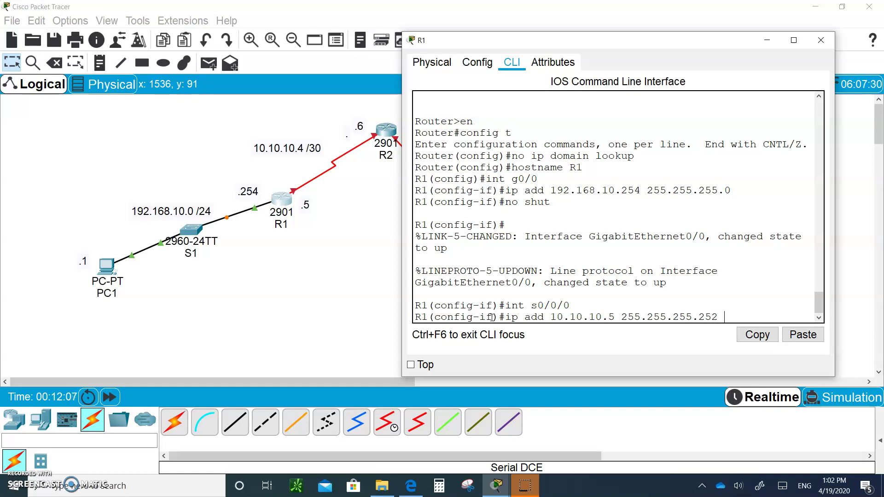
pyautogui.press('Return')
pyautogui.write('no shut')
pyautogui.press('Return')
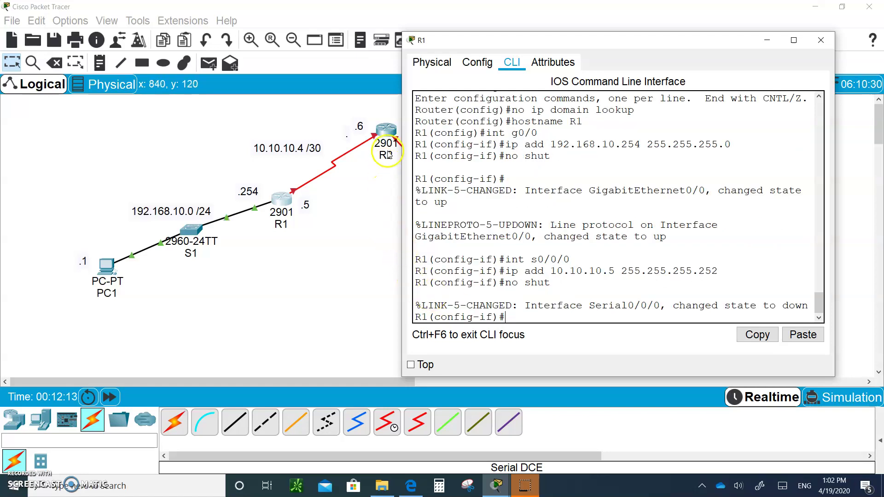
# Switch R2's power on in Physical view so its CLI shows the router booting
pyautogui.click(386, 128)
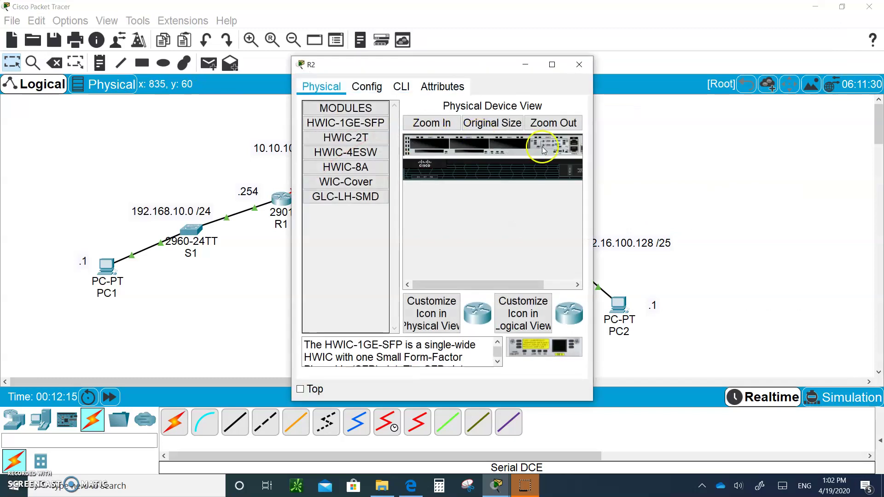
pyautogui.moveTo(598, 149); pyautogui.dragTo(750, 201)
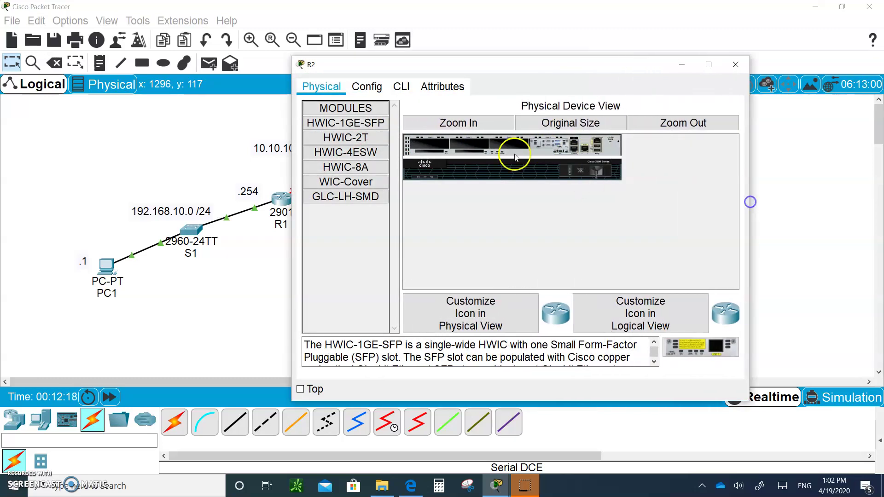
pyautogui.click(401, 87)
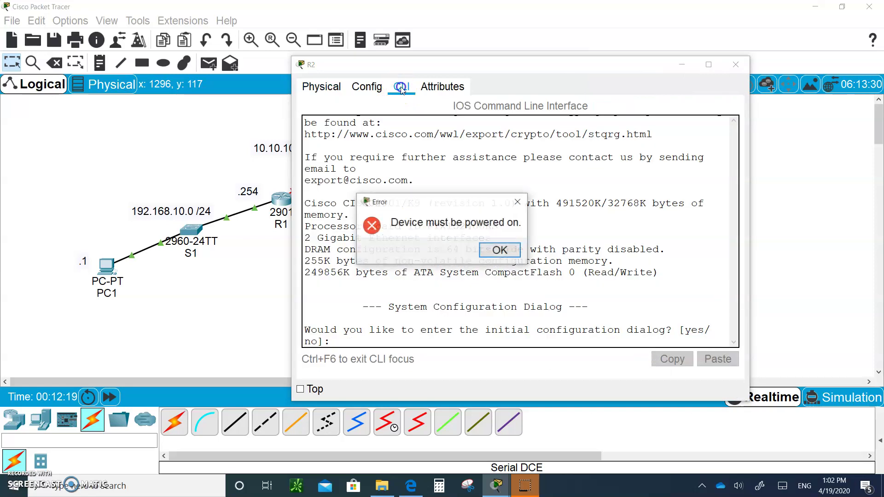
pyautogui.click(499, 250)
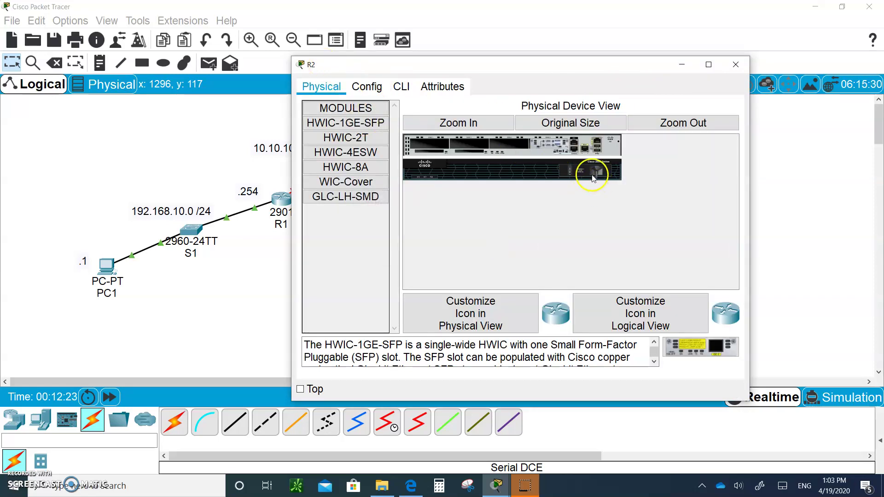
pyautogui.click(570, 174)
pyautogui.click(400, 89)
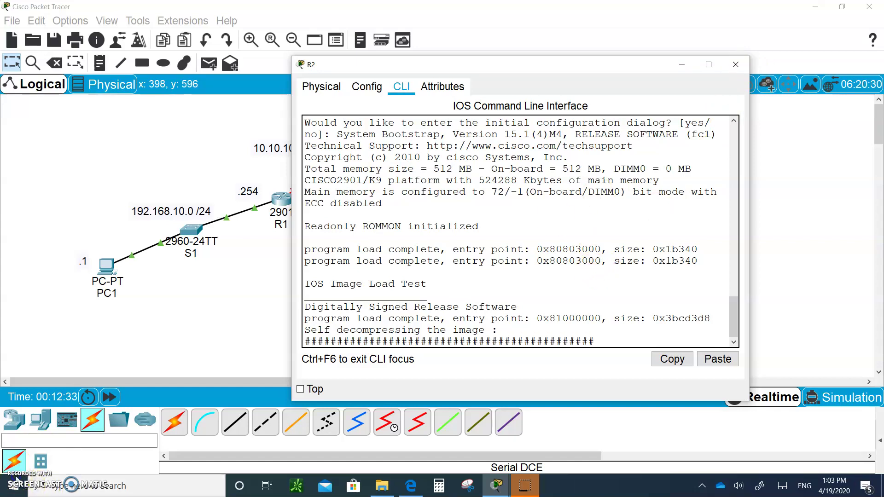
# Skip R2's setup dialog, disable domain lookup in global config, and set hostname R2
pyautogui.write('no')
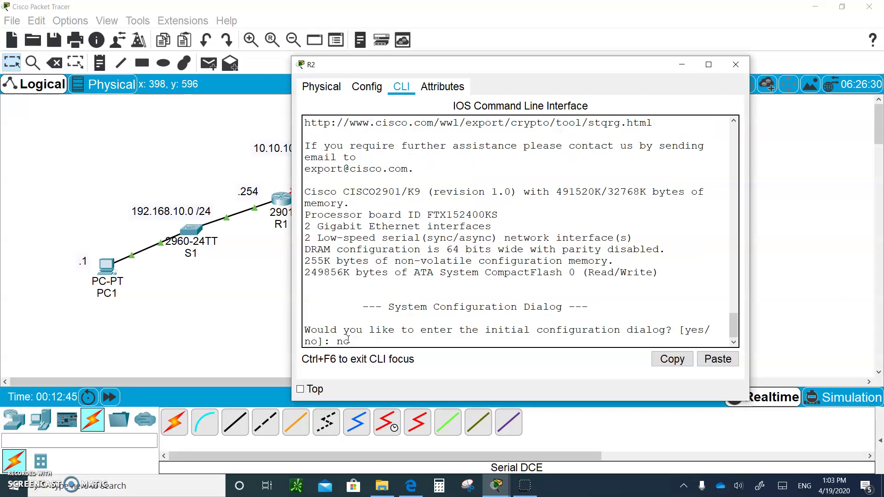
pyautogui.press('Return')
pyautogui.press('Return')
pyautogui.write('en')
pyautogui.press('Return')
pyautogui.write('c')
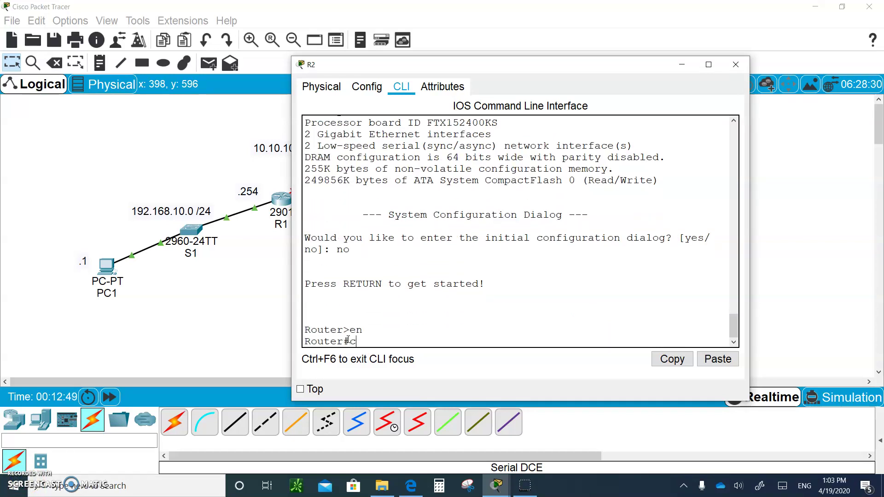
pyautogui.write('onfig t')
pyautogui.press('Return')
pyautogui.write('no ip')
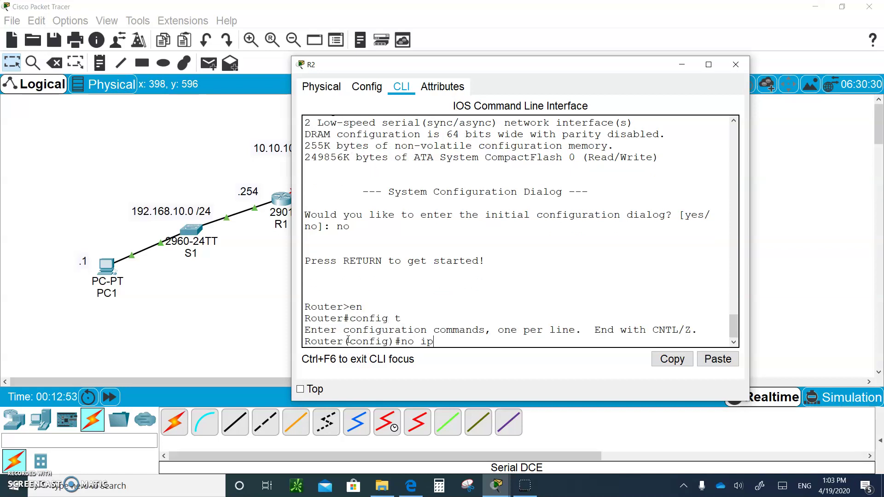
pyautogui.write(' domain lookup')
pyautogui.press('Return')
pyautogui.write('hos')
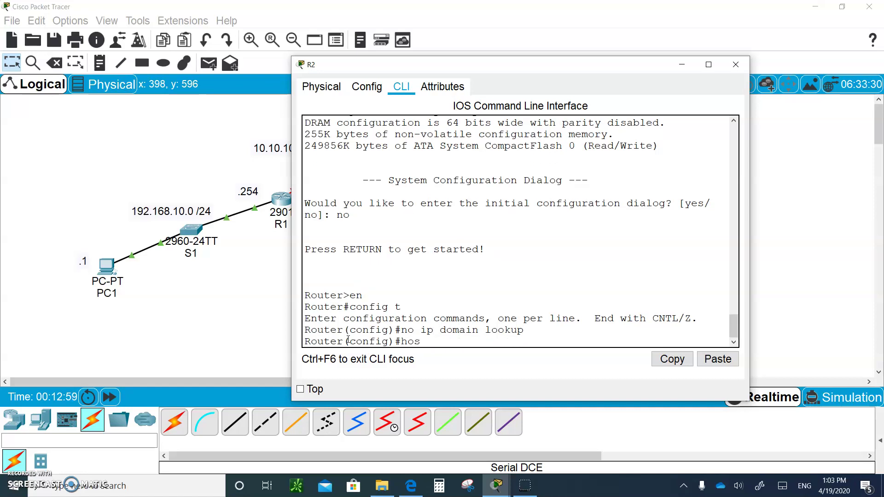
pyautogui.write('tname R2')
pyautogui.press('Return')
# Address R2's Serial0/0/0 as 10.10.10.6 255.255.255.252, correcting the mistyped mask
pyautogui.write('int s0/0/0')
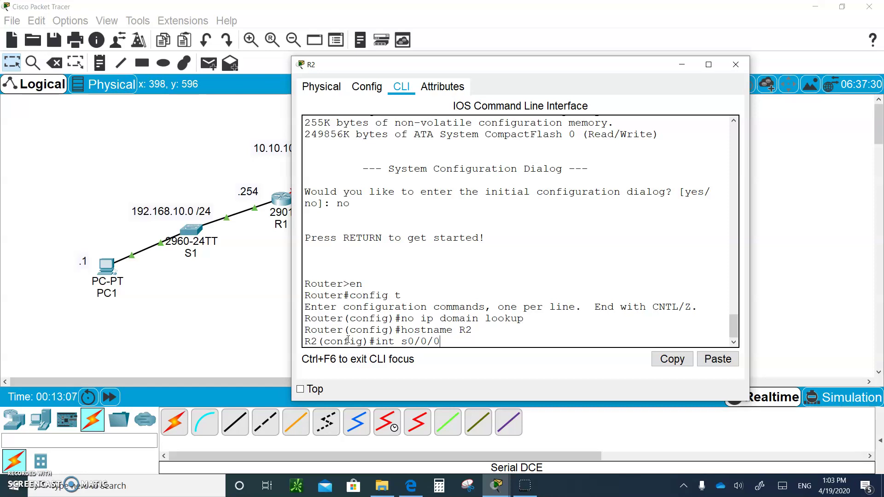
pyautogui.press('Return')
pyautogui.write('ip add')
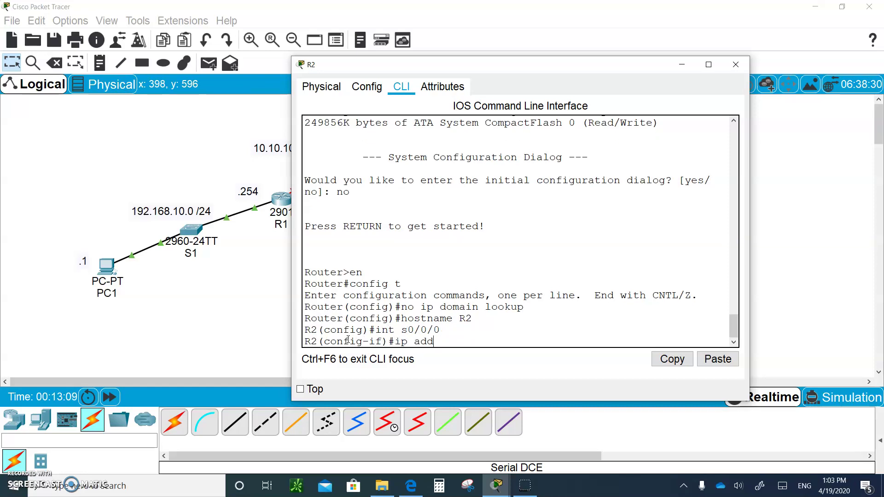
pyautogui.write(' 10.10.10')
pyautogui.press('BackSpace')
pyautogui.write('6 255.255.255.2')
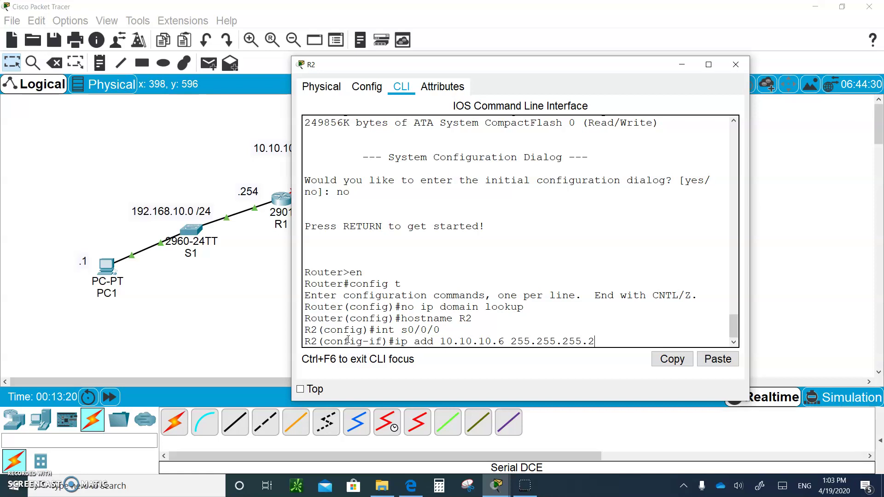
pyautogui.press('Return')
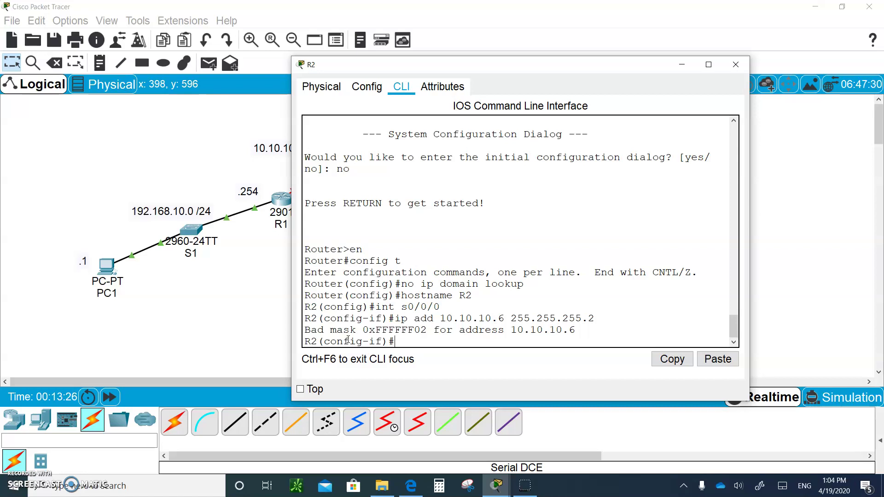
pyautogui.press('Up')
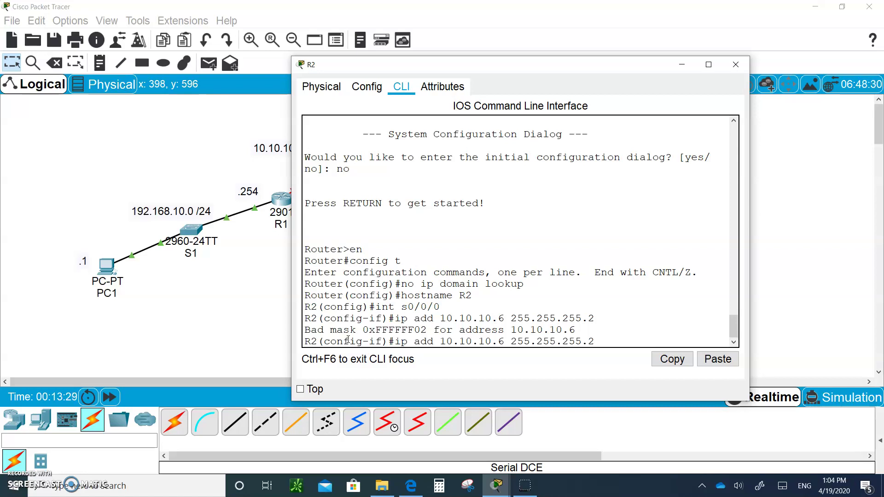
pyautogui.write('52')
pyautogui.press('Return')
# Set clock rate 64000 on Serial0/0/0 and enable the interface
pyautogui.write('clock rate')
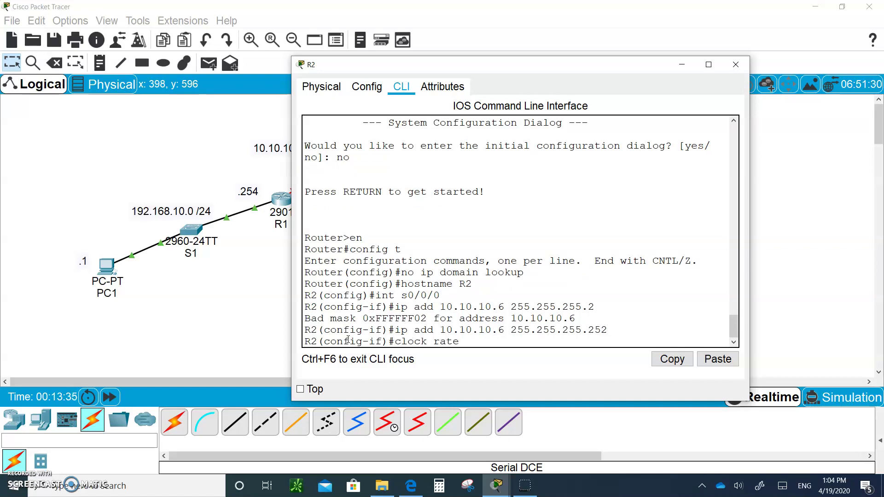
pyautogui.write(' 64000')
pyautogui.press('Return')
pyautogui.write('no shut')
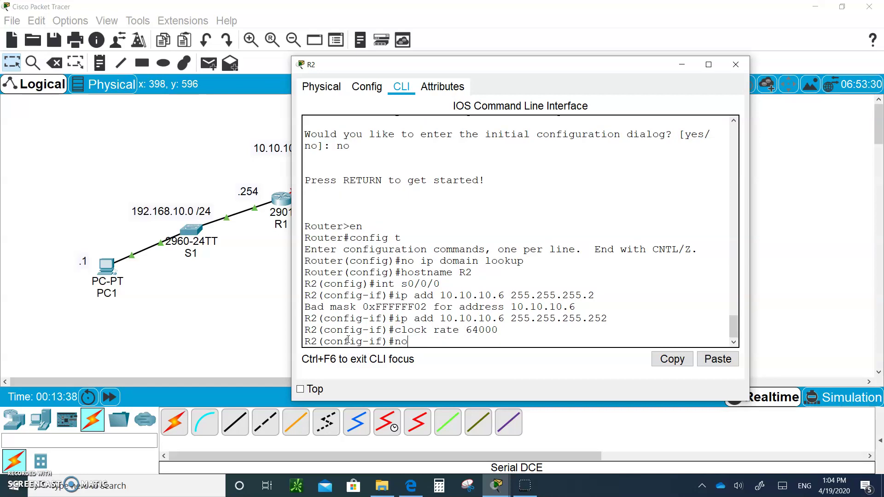
pyautogui.press('Return')
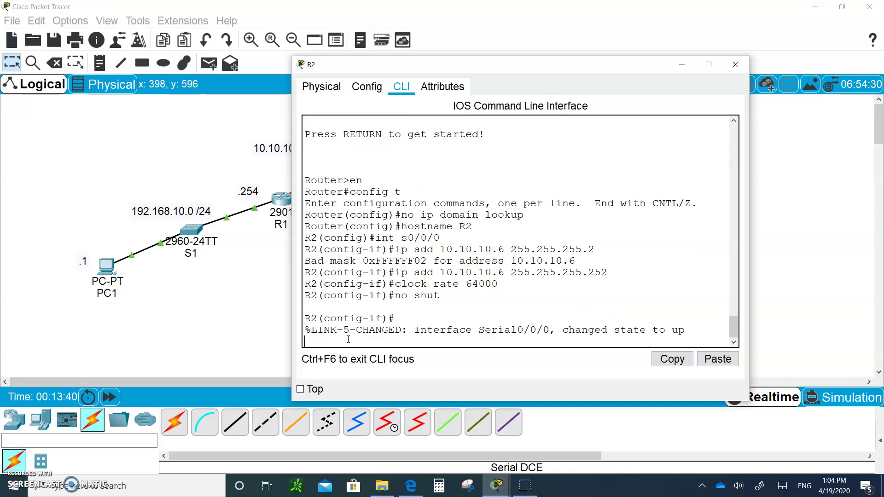
pyautogui.press('Return')
pyautogui.write('int s0/0/')
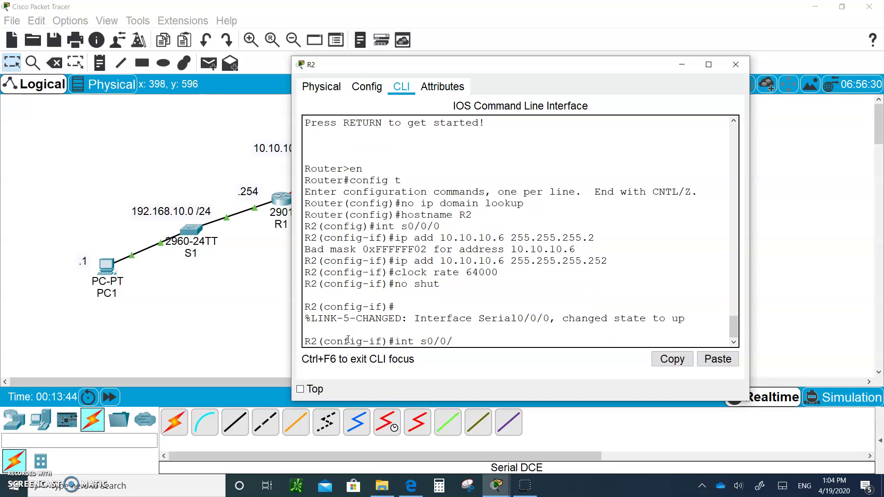
pyautogui.write('1')
# Give R2's Serial0/0/1 address 11.11.11.9 255.255.255.252 and clock rate 64000, then enable it with no shut
pyautogui.press('Return')
pyautogui.write('ip add 11')
pyautogui.write('.11.11')
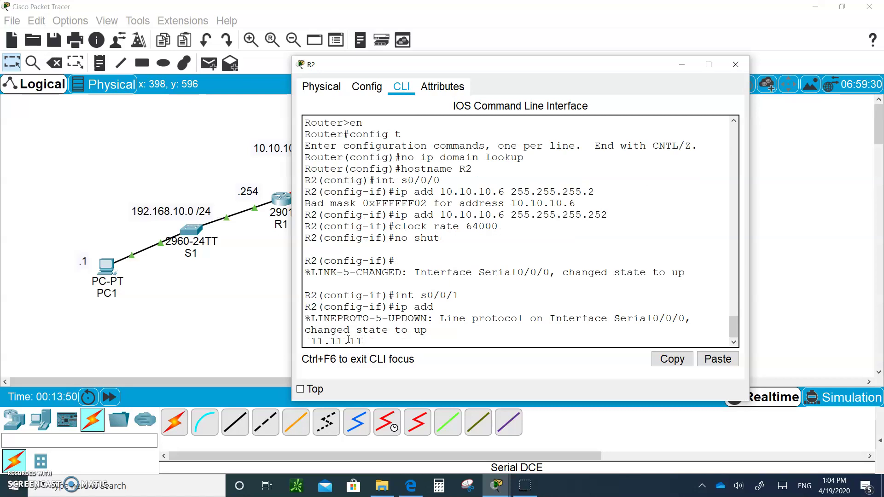
pyautogui.write('.9 255.255.255.252')
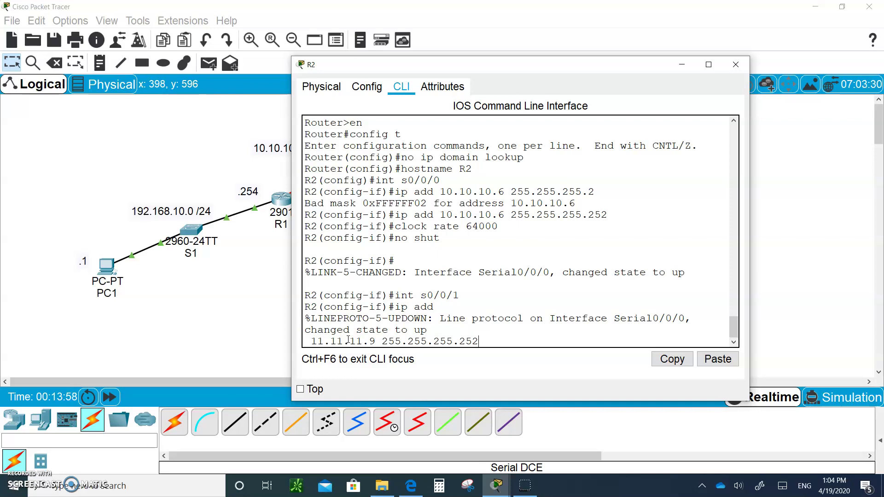
pyautogui.press('Return')
pyautogui.write('cloc')
pyautogui.write('k rate')
pyautogui.write('400')
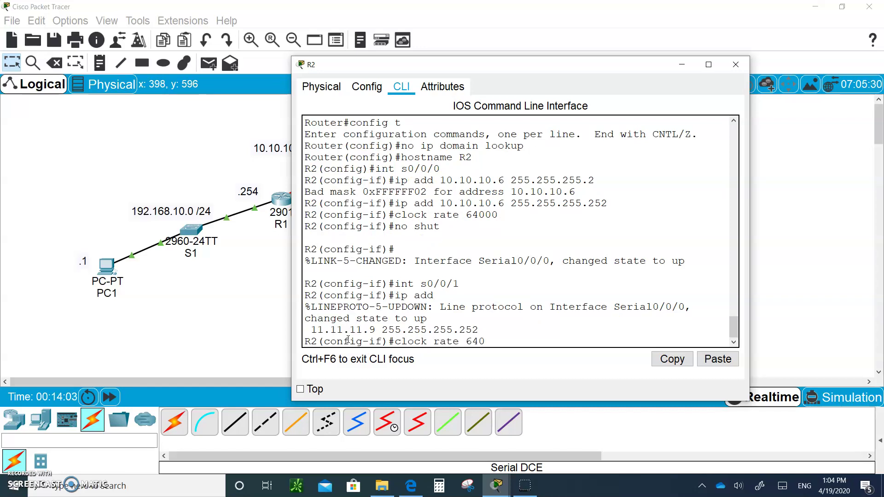
pyautogui.press('Return')
pyautogui.write('no shut')
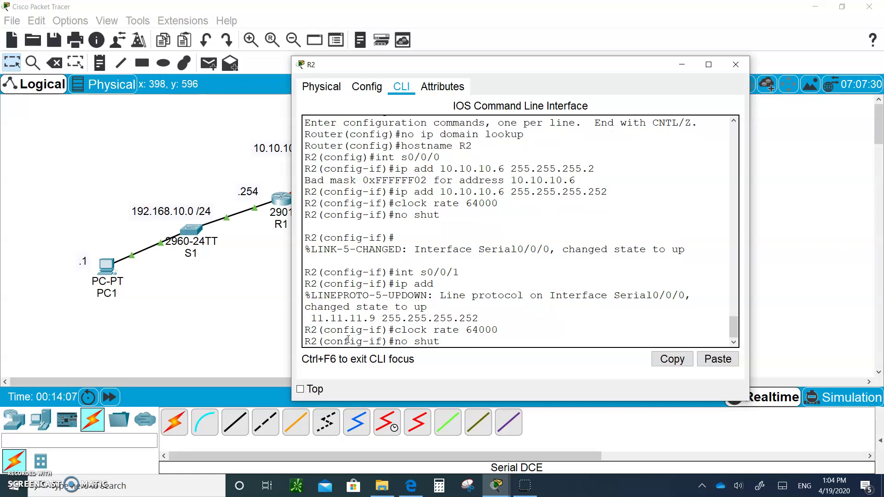
pyautogui.press('Return')
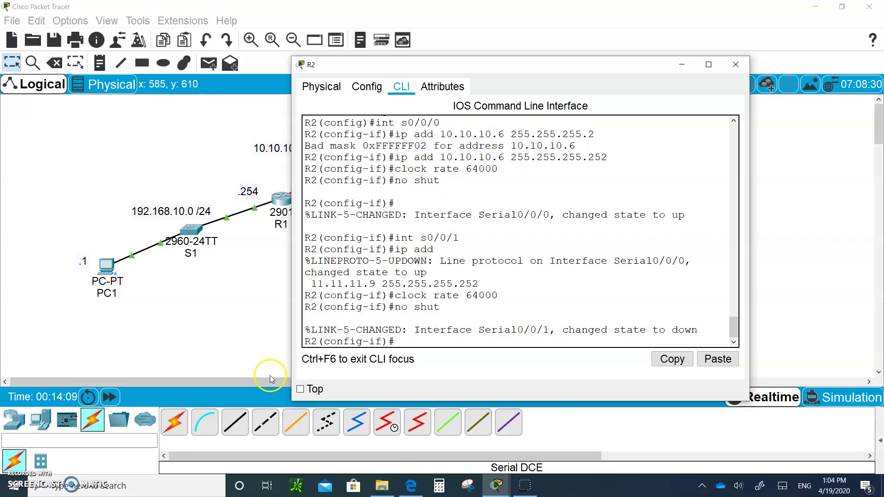
# Open router R3's CLI and decline the initial configuration dialog
pyautogui.click(204, 294)
pyautogui.click(478, 212)
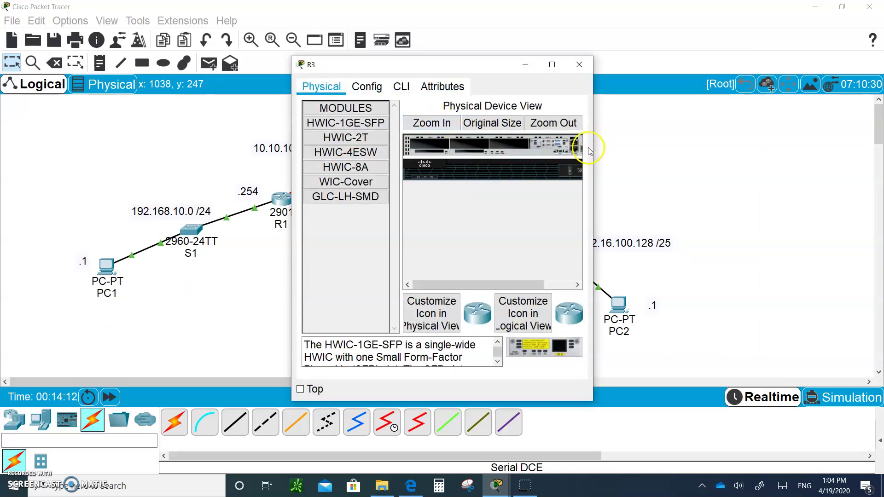
pyautogui.moveTo(594, 145); pyautogui.dragTo(715, 192)
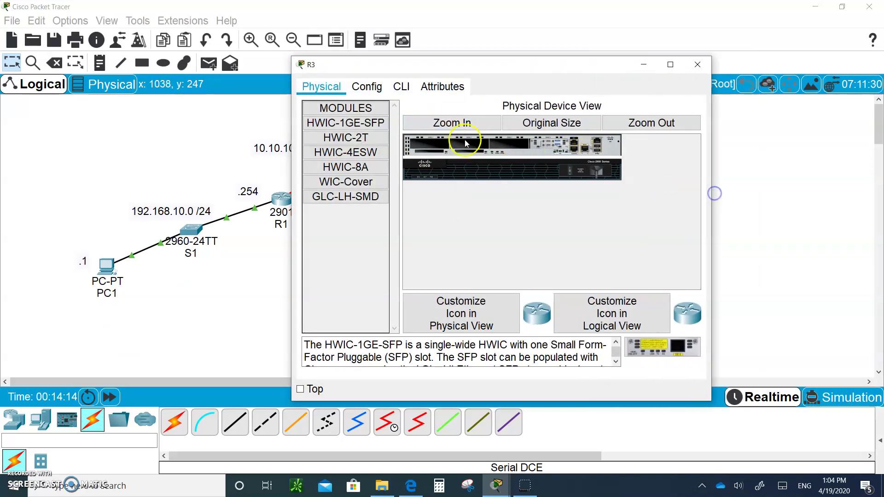
pyautogui.click(401, 87)
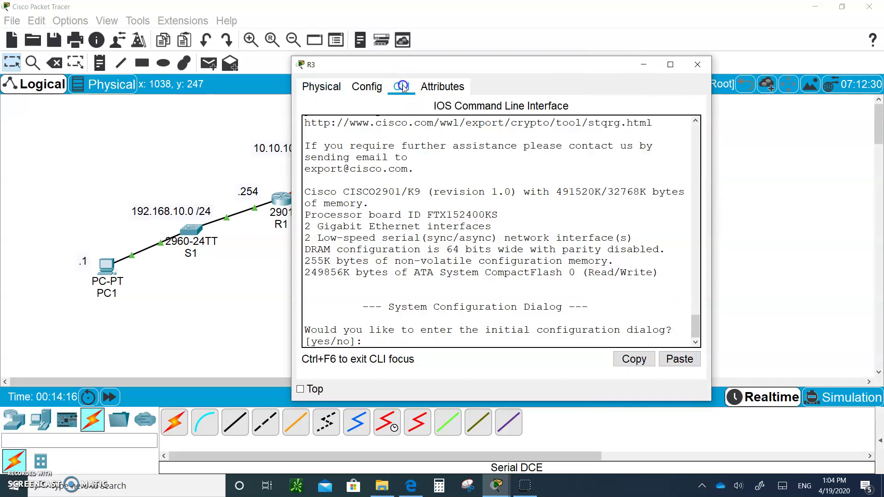
pyautogui.write('no')
pyautogui.press('Return')
# Enter global configuration mode, disable DNS lookup, and set the hostname to R3
pyautogui.press('Return')
pyautogui.write('en')
pyautogui.press('Return')
pyautogui.write('co')
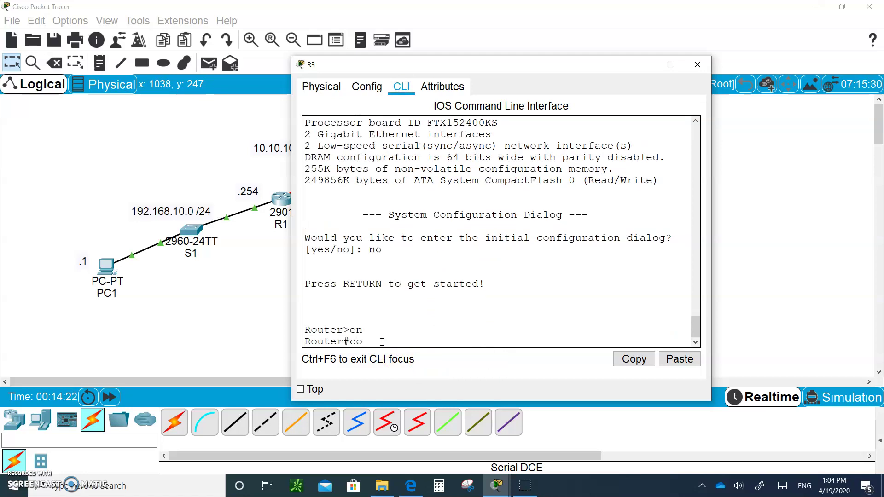
pyautogui.write('nfig t')
pyautogui.press('Return')
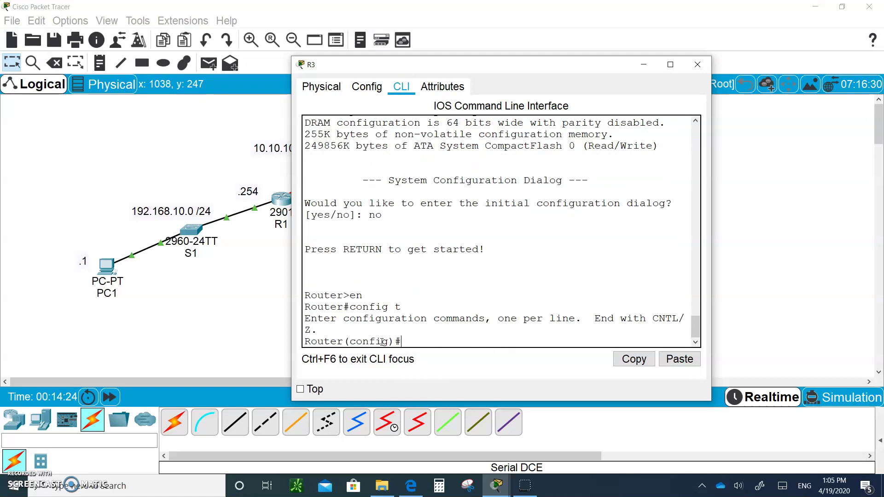
pyautogui.write('no ip domain lookup')
pyautogui.press('Return')
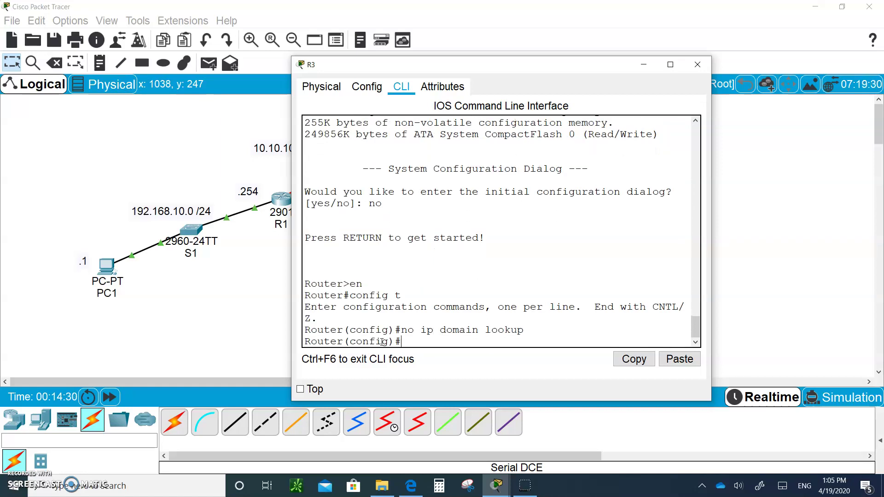
pyautogui.write('hostname R3')
pyautogui.press('Return')
# Assign R3's Serial0/0/0 address 11.11.11.10 255.255.255.252 and bring it up
pyautogui.write('int s0/0/0')
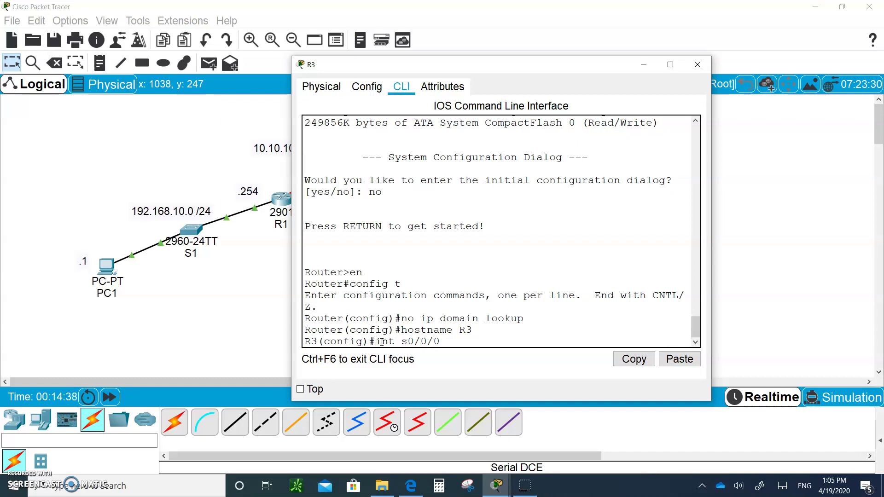
pyautogui.press('Return')
pyautogui.write('ip')
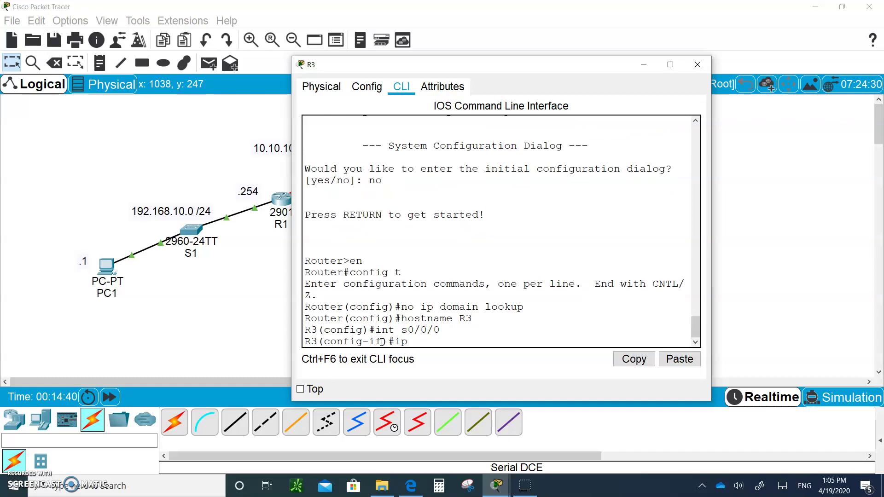
pyautogui.write(' add 11.11.11.10 255.255.255.')
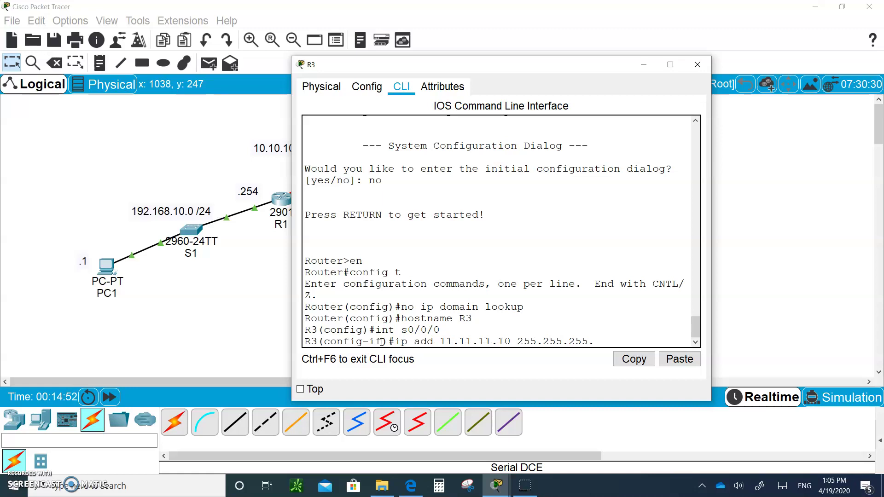
pyautogui.write('252')
pyautogui.press('Return')
pyautogui.write('no shut')
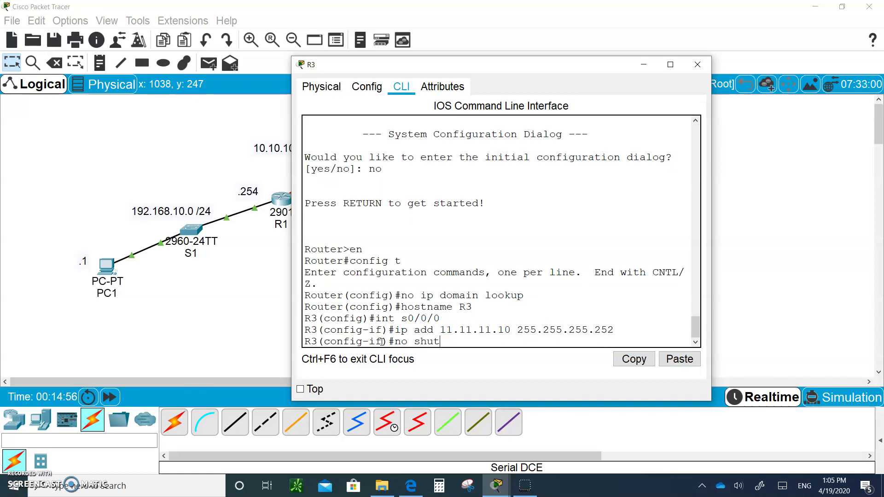
pyautogui.press('Return')
pyautogui.press('Return')
# Assign R3's GigabitEthernet0/0 address 172.16.100.126 255.255.255.128 and enable it with no shut
pyautogui.write('in')
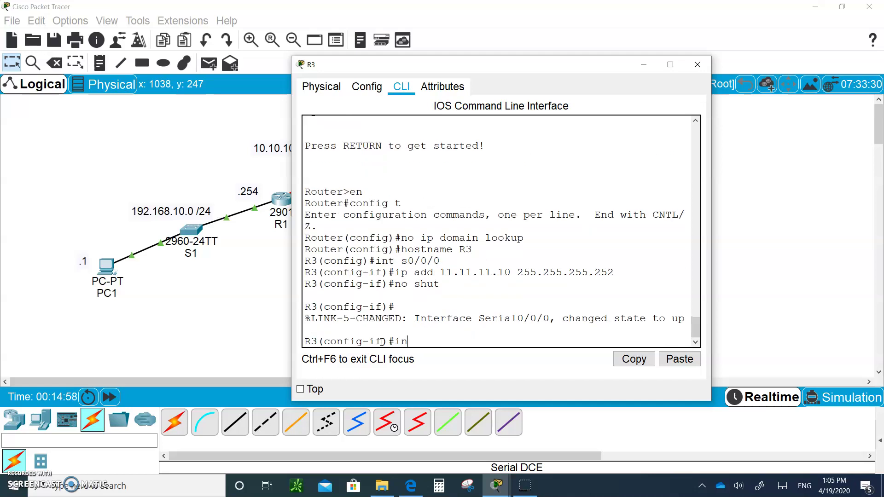
pyautogui.write('t g0/0')
pyautogui.press('Return')
pyautogui.write('ip')
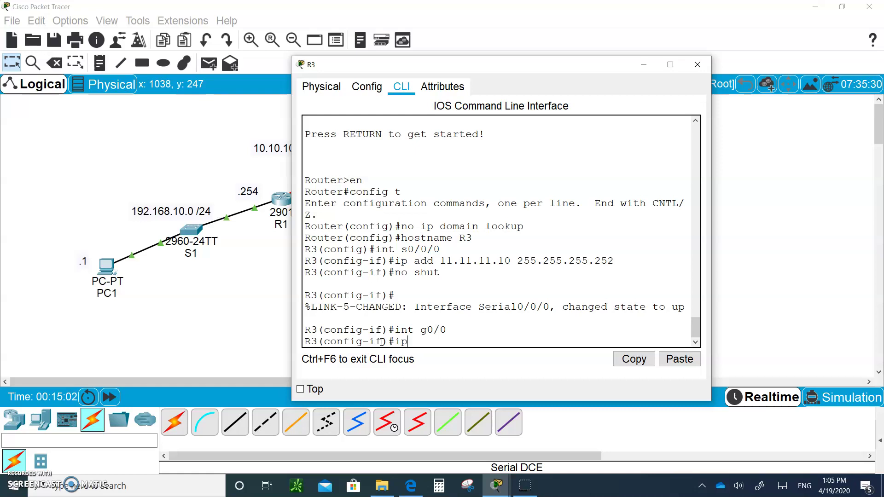
pyautogui.write(' add 1')
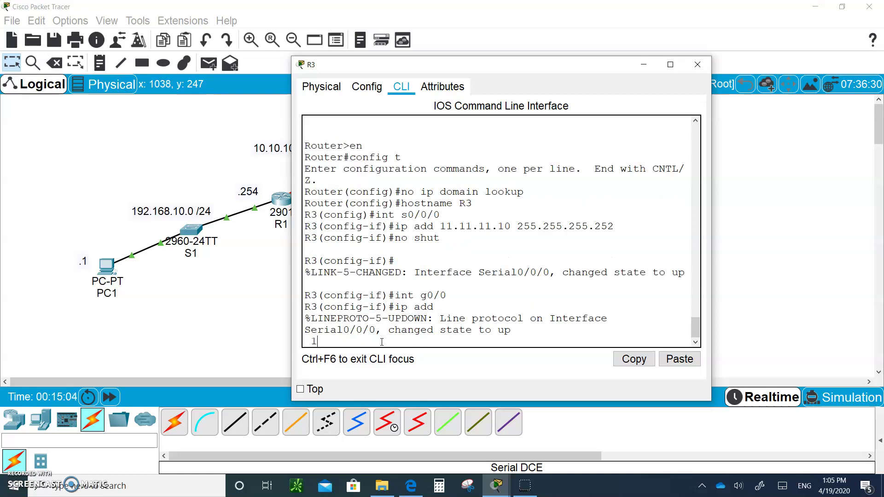
pyautogui.write('72.16.100.126 255')
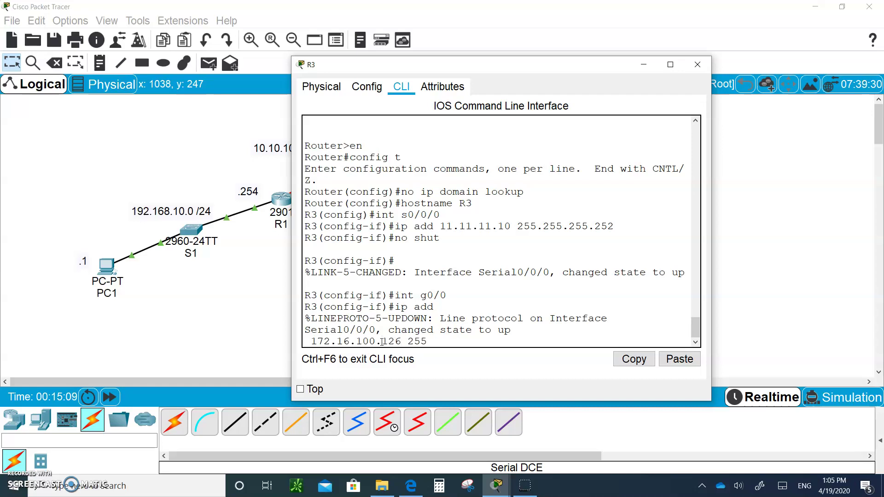
pyautogui.write('.255.255.128')
pyautogui.press('Return')
pyautogui.write('no shut')
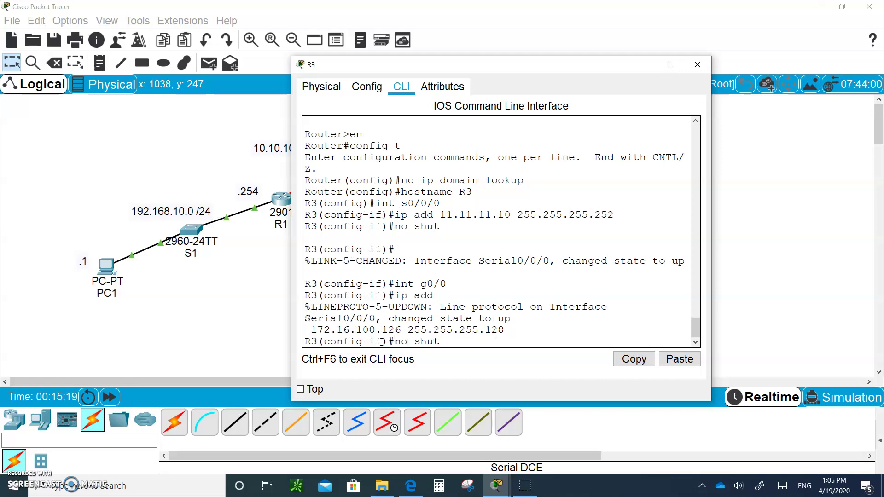
pyautogui.press('Return')
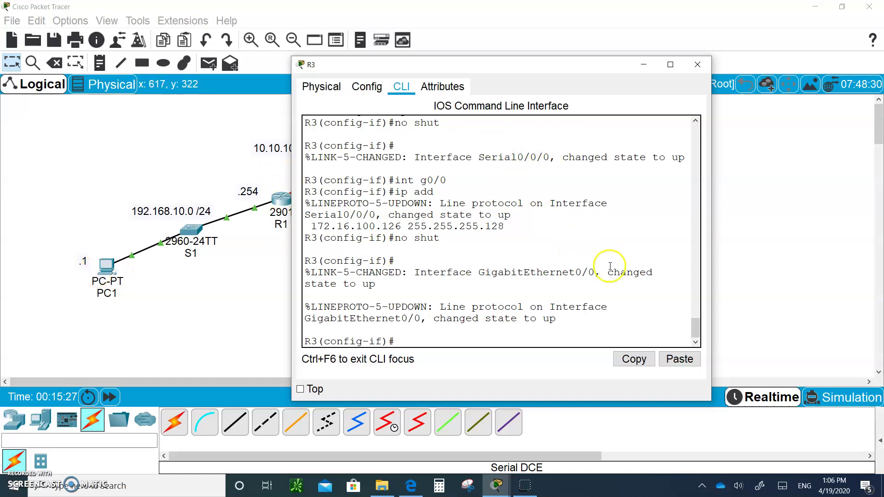
pyautogui.moveTo(498, 70); pyautogui.dragTo(472, 87)
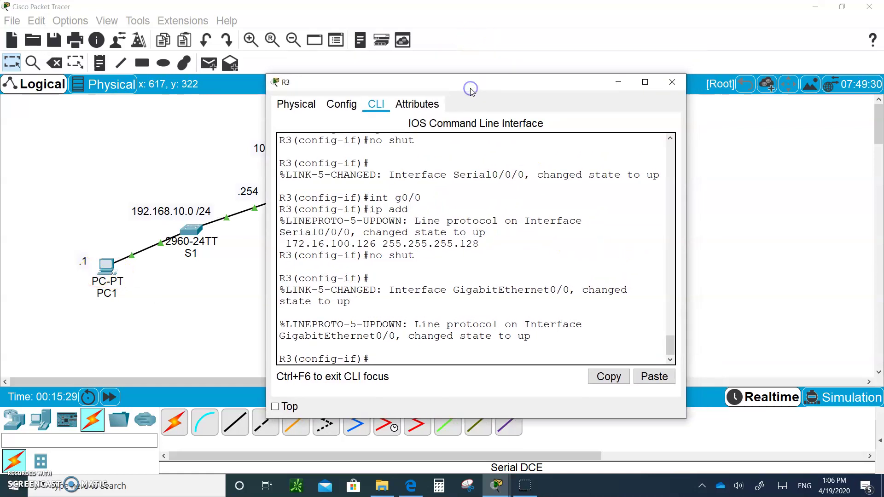